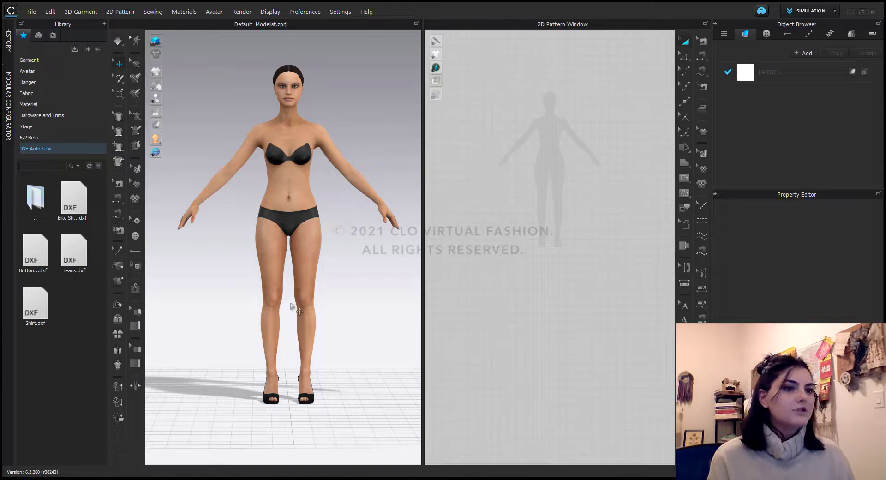
# Step: Add Shirt.dxf from the Library to the workspace with Auto Scale kept on
pyautogui.rightClick(33, 312)
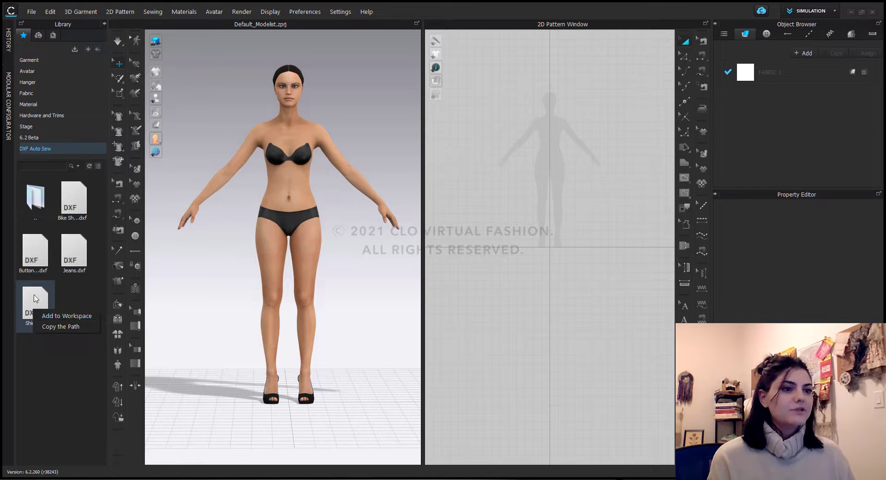
pyautogui.click(67, 317)
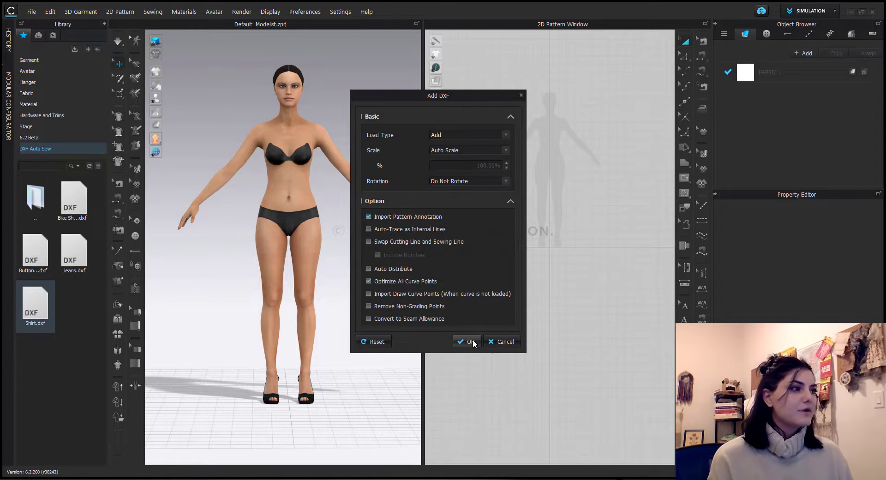
pyautogui.click(468, 342)
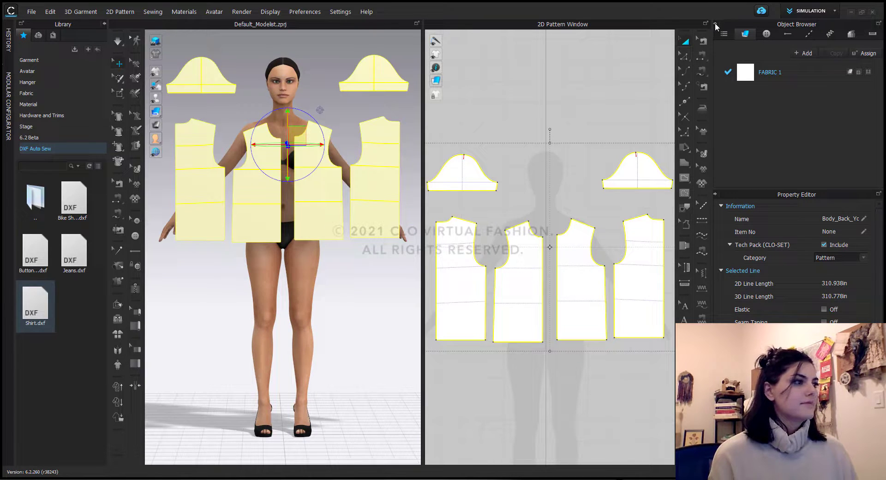
# Step: Shift the shirt pieces right of the avatar, make mirrored pieces symmetric, and collapse both side panels
pyautogui.scroll(-3, 314, 197)
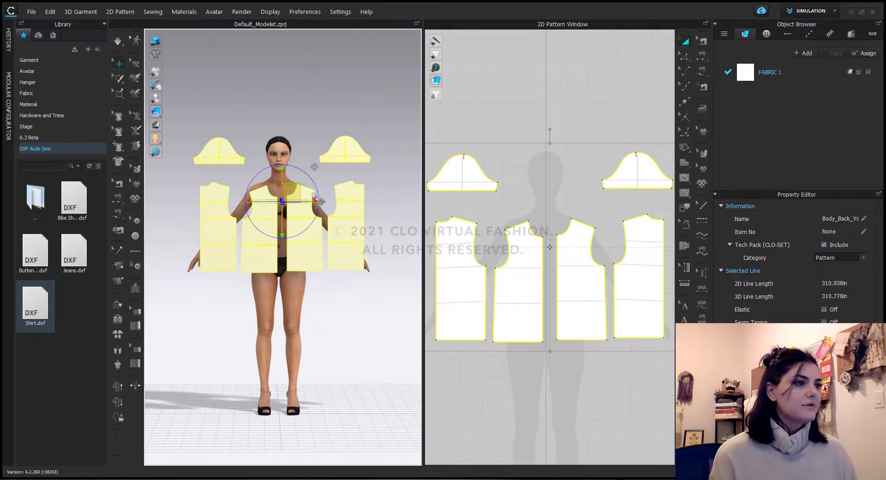
pyautogui.moveTo(313, 195); pyautogui.dragTo(482, 198)
pyautogui.rightClick(535, 273)
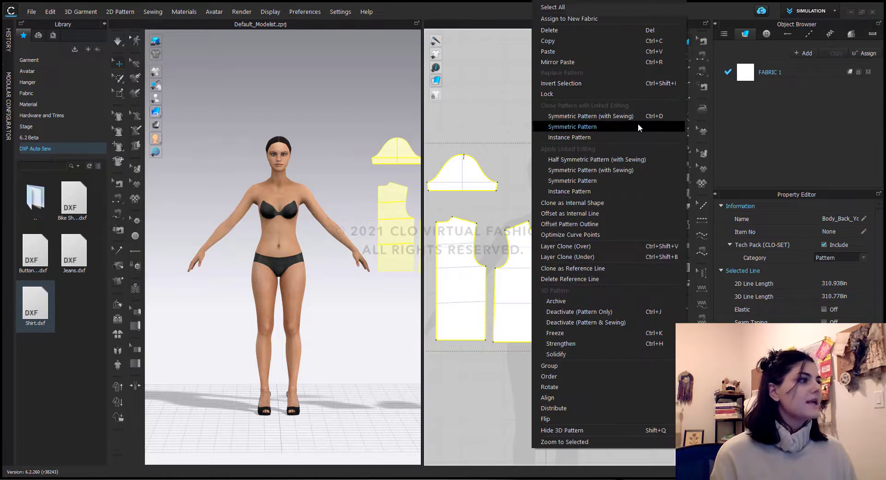
pyautogui.click(611, 170)
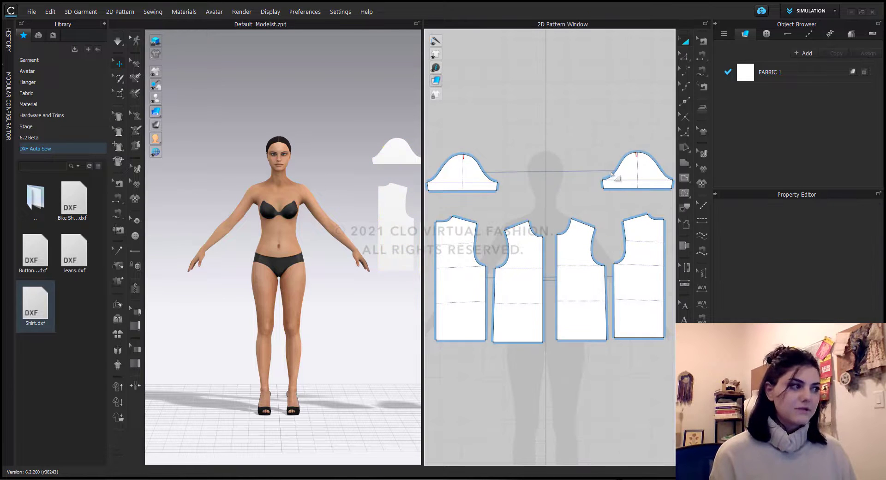
pyautogui.click(716, 25)
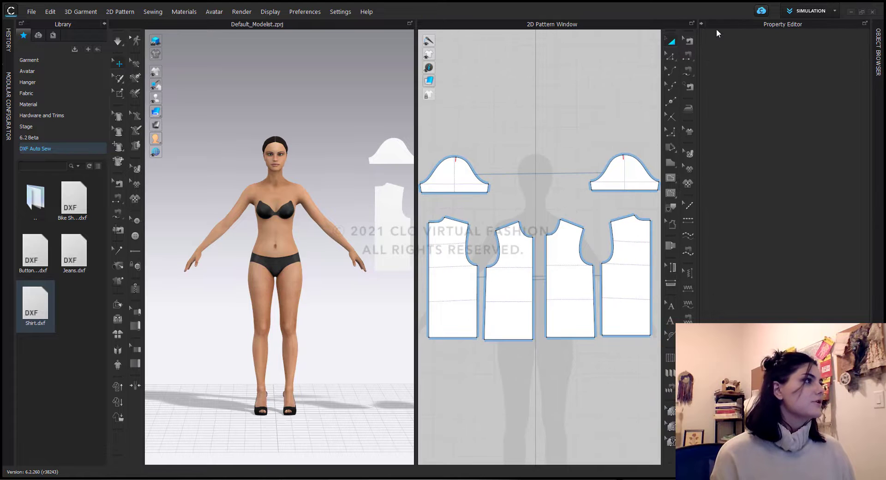
pyautogui.click(702, 24)
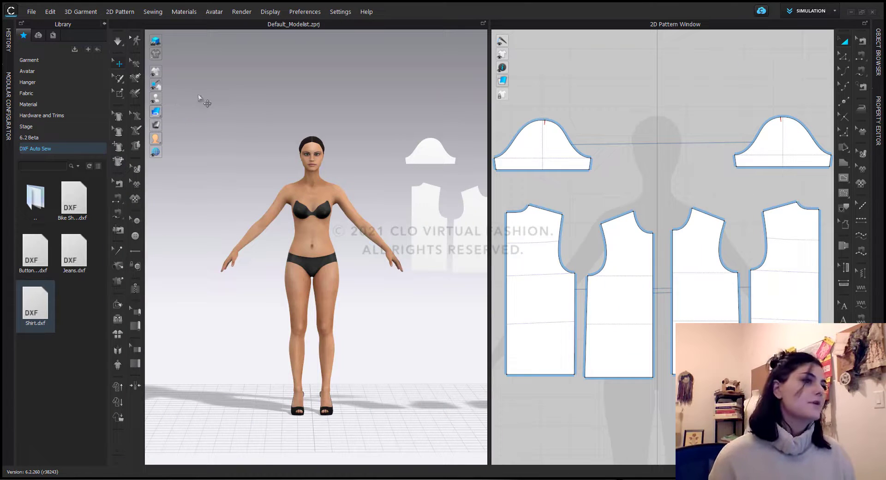
# Step: Turn on Show Arrangement Points for the avatar
pyautogui.moveTo(158, 99)
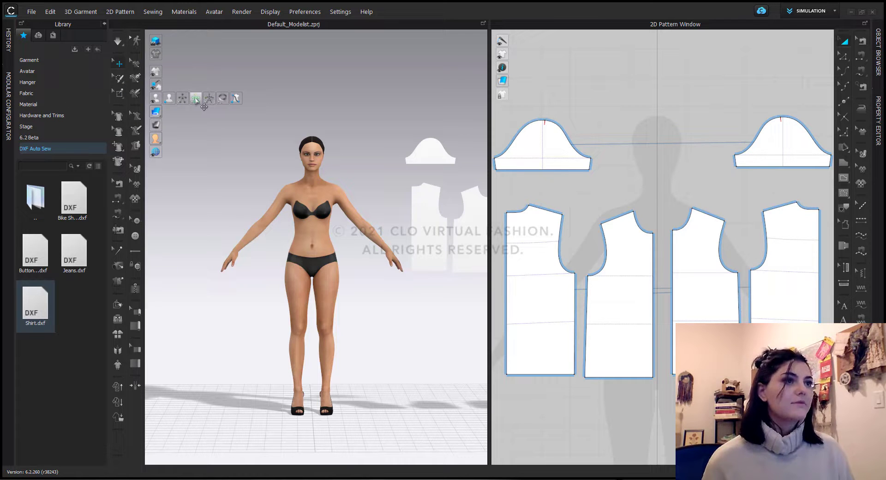
pyautogui.click(183, 104)
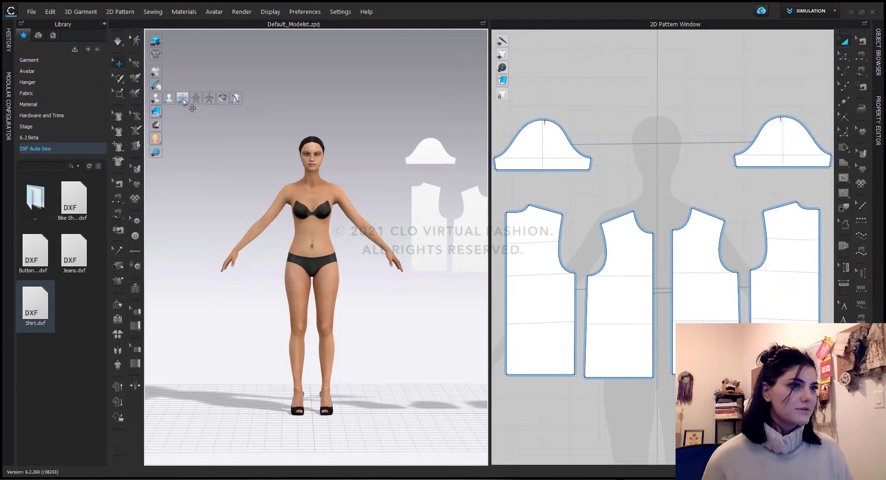
pyautogui.click(156, 40)
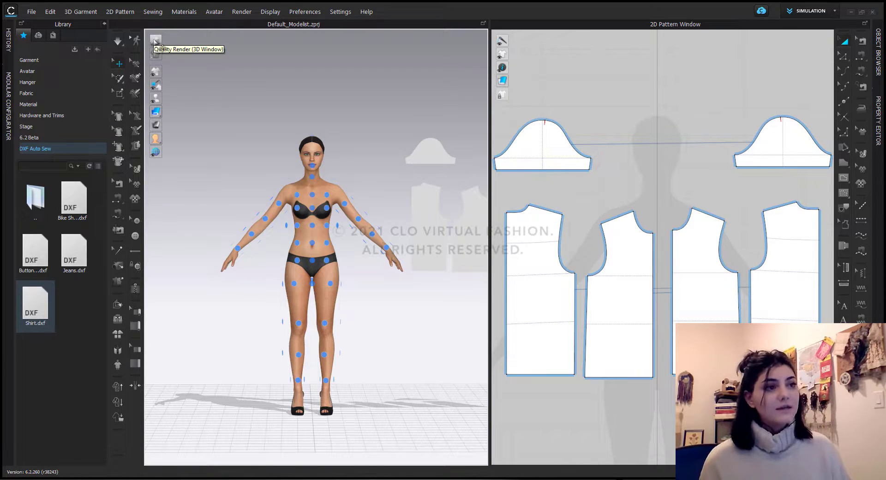
# Step: Toggle Quality Render on, then back off to normal rendering
pyautogui.moveTo(157, 98)
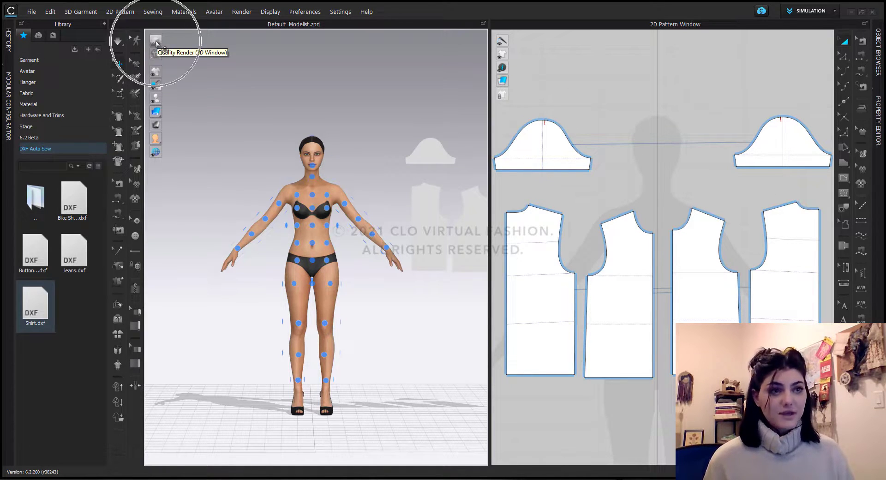
pyautogui.click(157, 43)
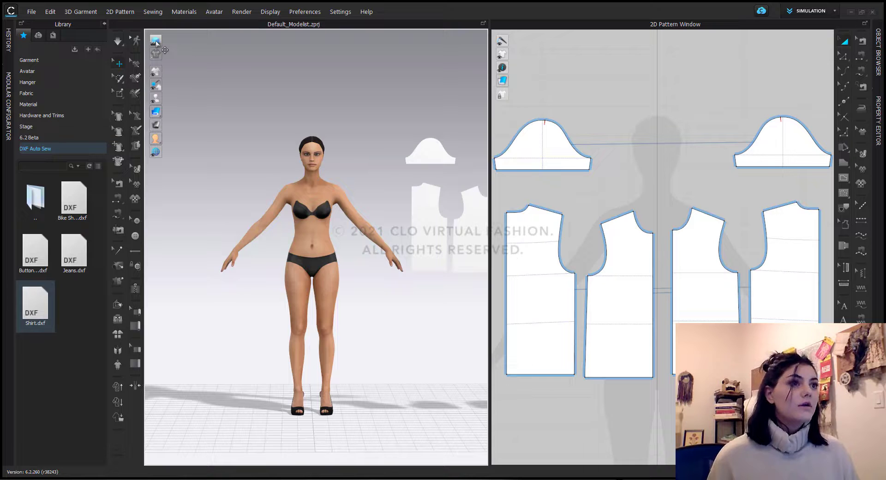
pyautogui.click(157, 43)
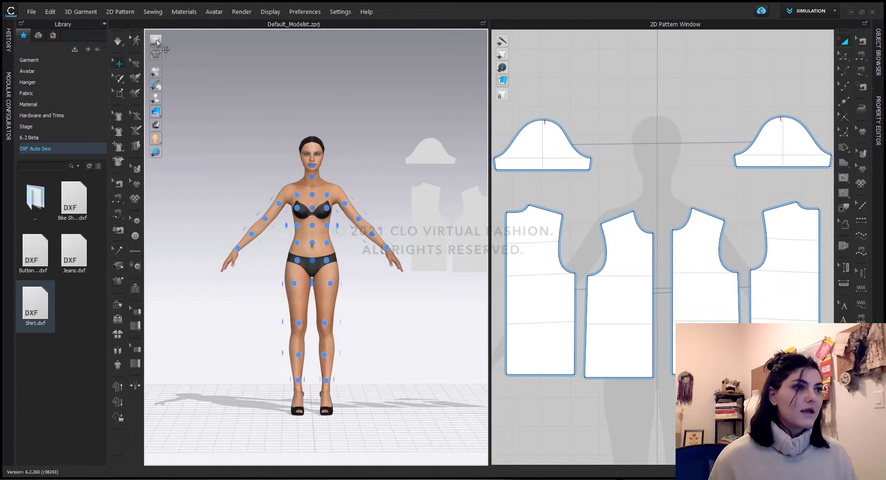
# Step: Place the front bodice on the avatar's front torso and the back bodice on its back
pyautogui.click(694, 253)
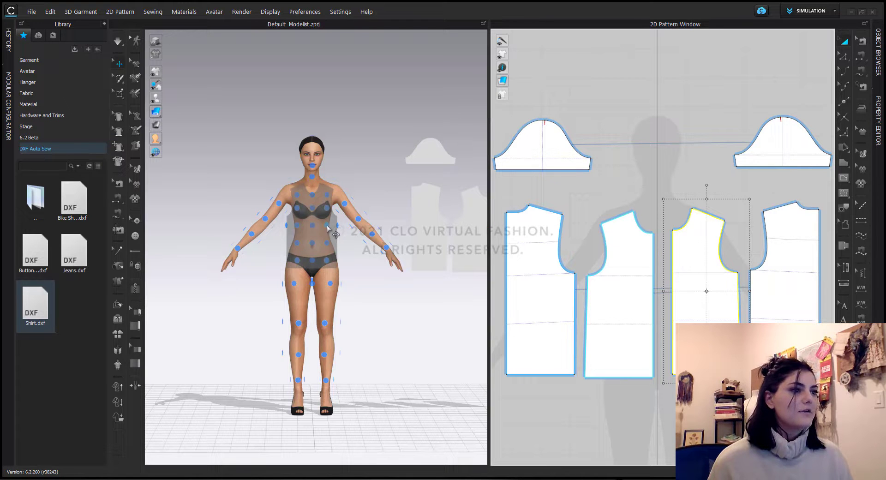
pyautogui.click(327, 228)
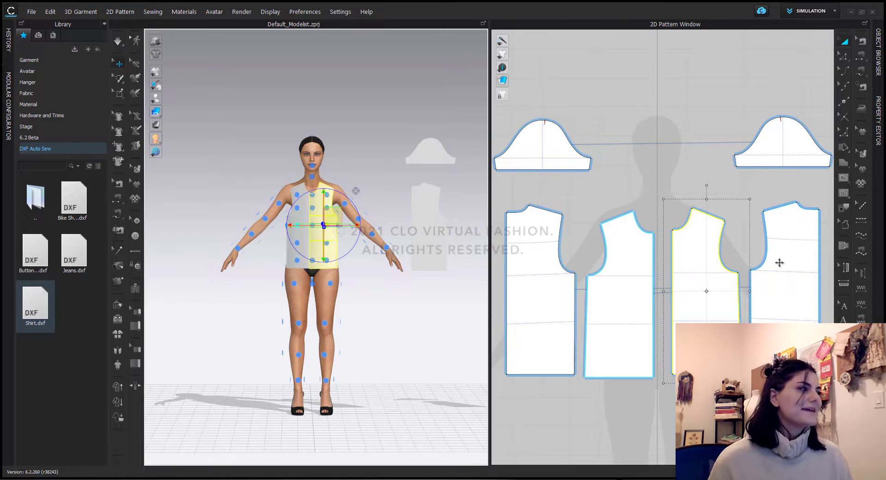
pyautogui.click(781, 263)
pyautogui.moveTo(439, 307); pyautogui.dragTo(302, 252, button='right')
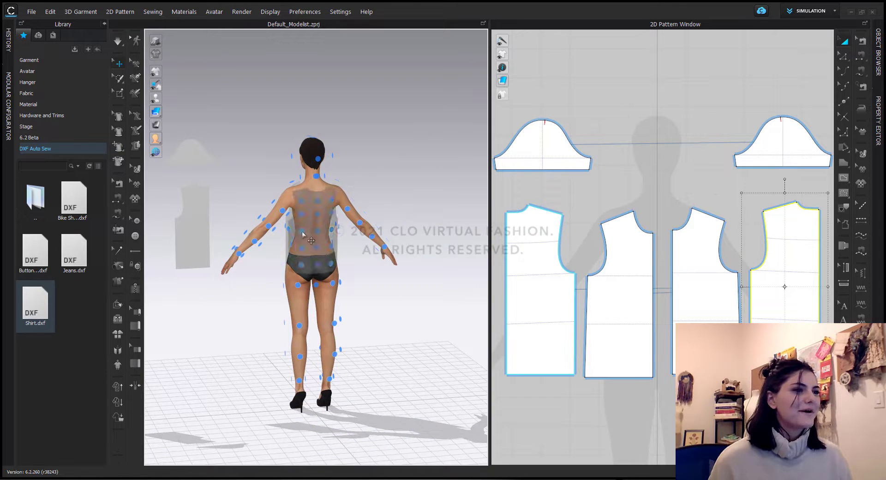
pyautogui.click(302, 234)
# Step: Put the sleeve on the avatar's arm and hide the arrangement points
pyautogui.click(785, 148)
pyautogui.moveTo(427, 317); pyautogui.dragTo(560, 302, button='right')
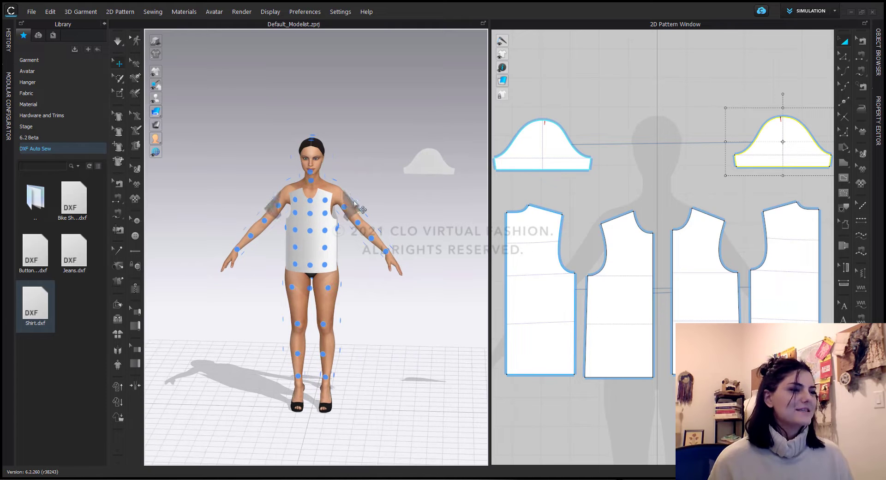
pyautogui.scroll(5, 349, 275)
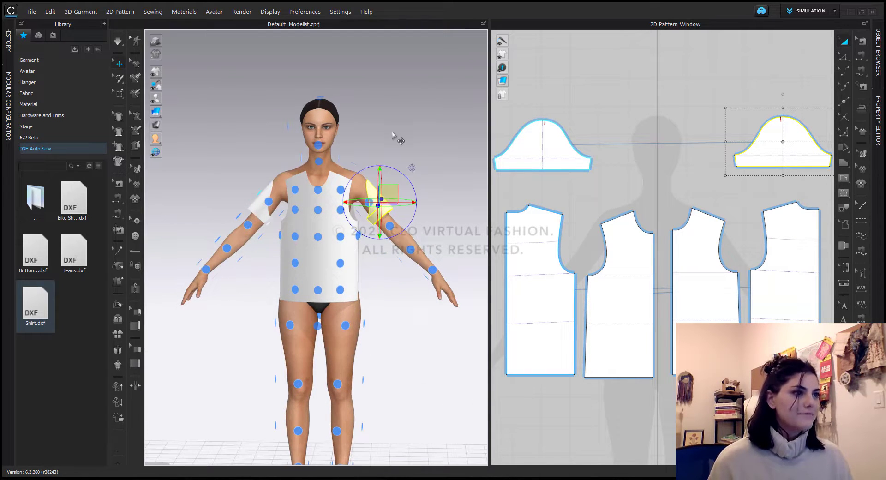
pyautogui.click(401, 140)
pyautogui.hotkey('shift', 'f')
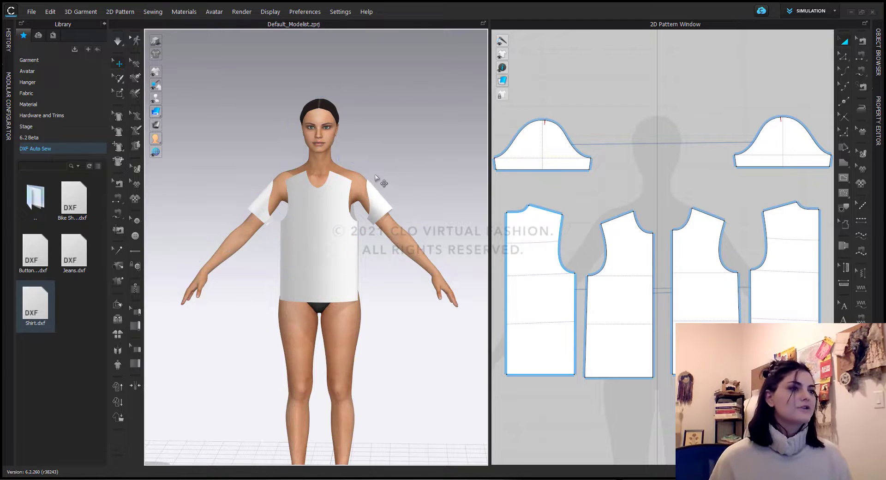
# Step: Run Auto Sewing on the shirt with Garment Type Top and Front Type Closed
pyautogui.click(118, 231)
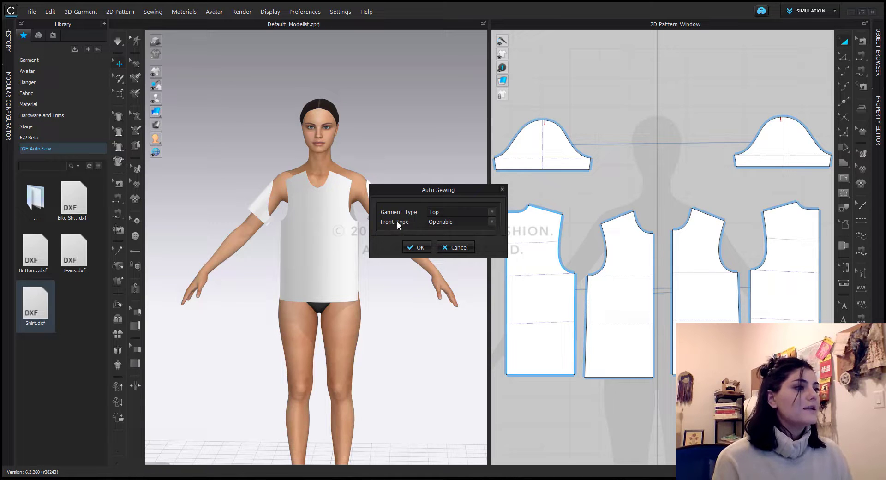
pyautogui.click(491, 221)
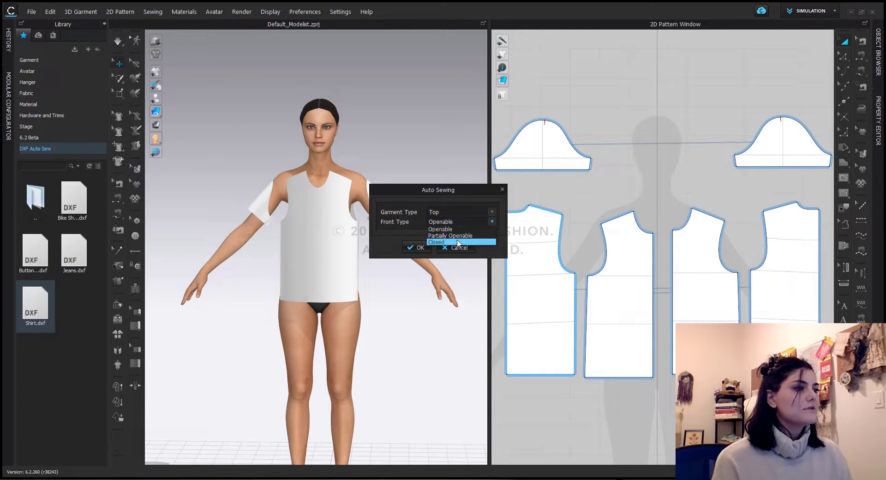
pyautogui.click(456, 242)
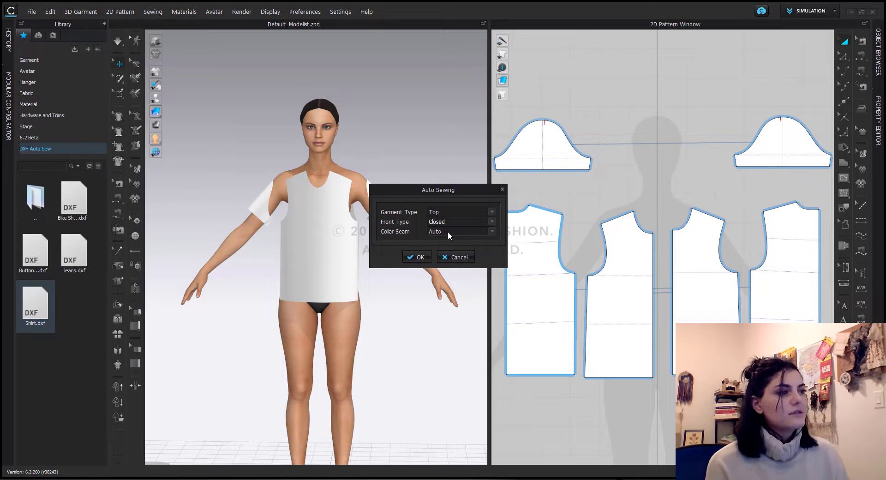
pyautogui.click(420, 257)
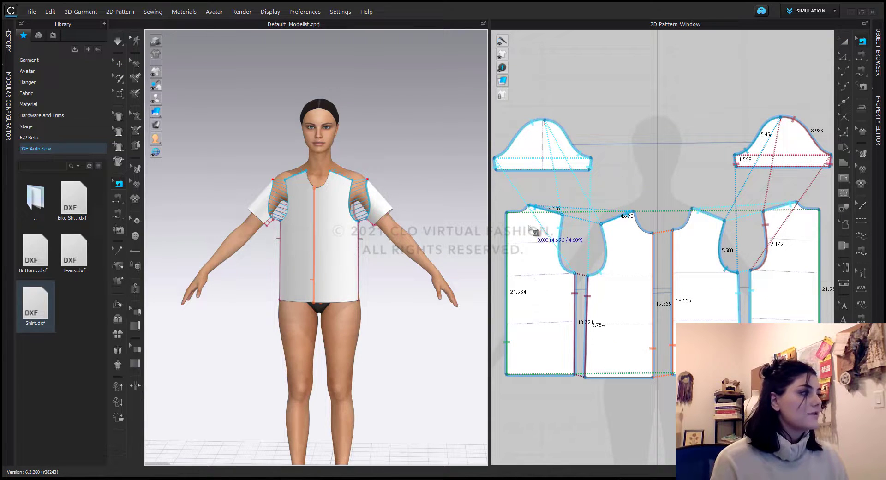
# Step: Simulate the sewn shirt until it drapes on the avatar, then stop the simulation
pyautogui.moveTo(369, 177); pyautogui.dragTo(398, 205, button='right')
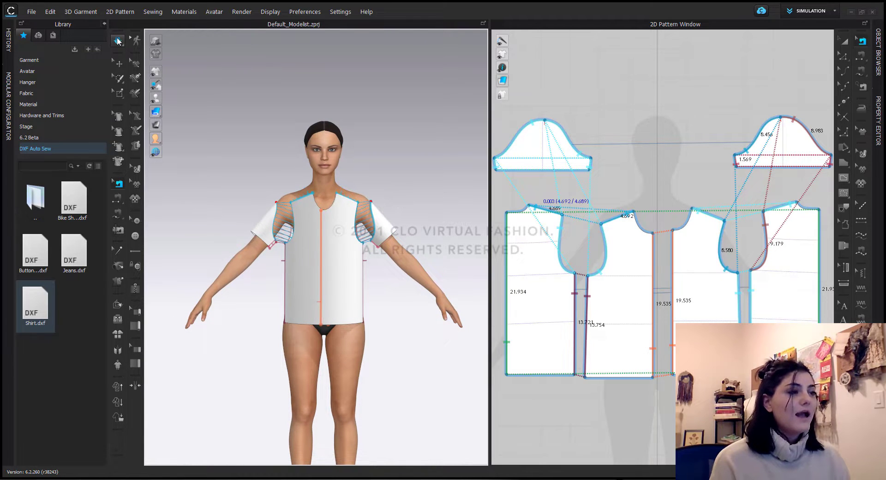
pyautogui.click(118, 41)
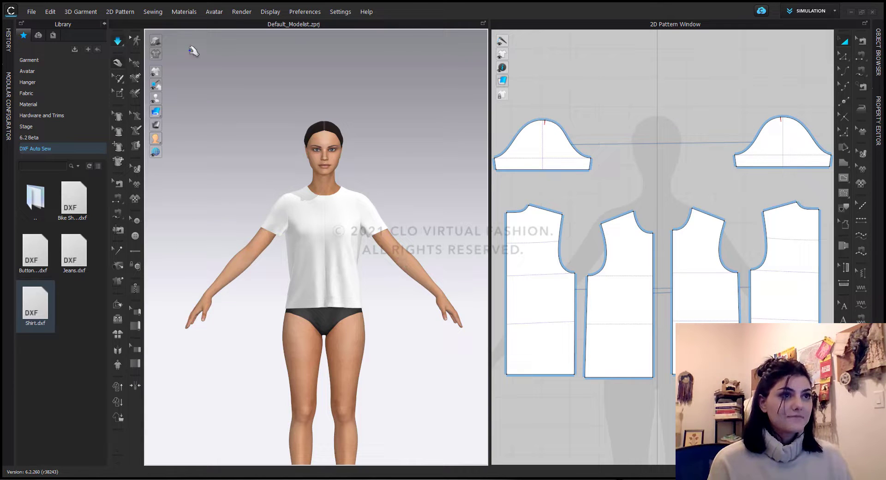
pyautogui.press('space')
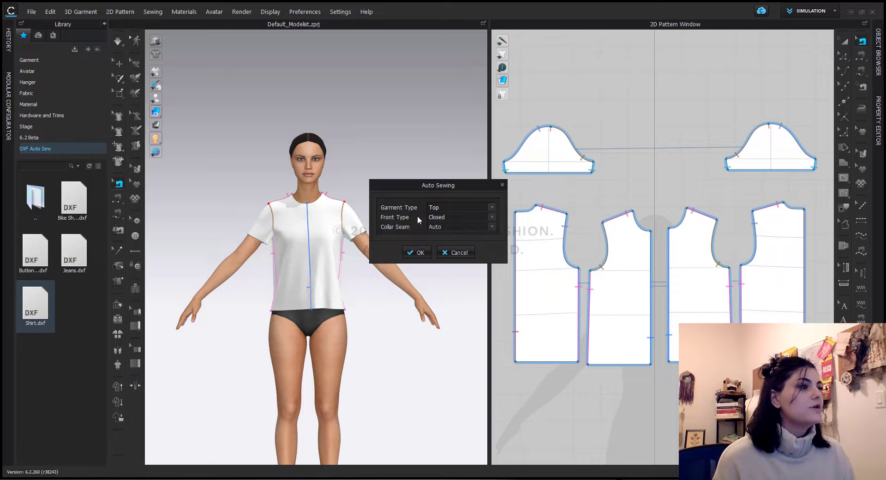
# Step: Try Openable and Partially Openable front types, then settle on Closed with Collar Seam on Auto
pyautogui.click(493, 221)
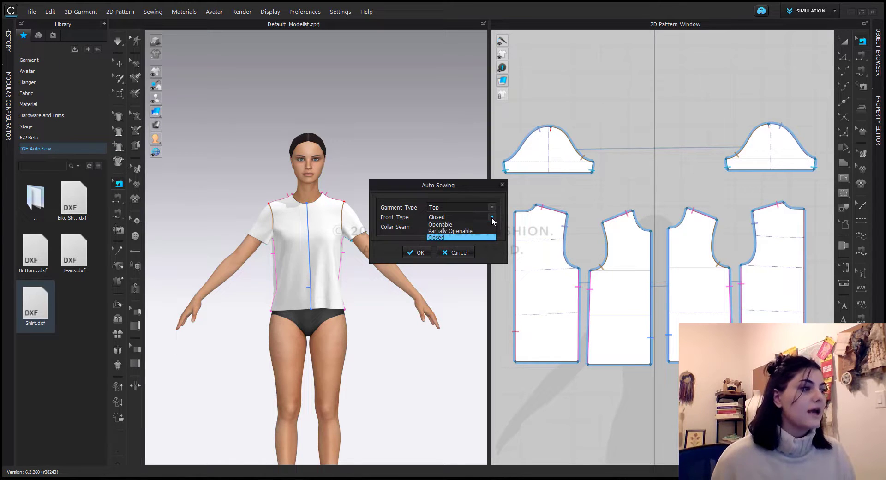
pyautogui.click(466, 225)
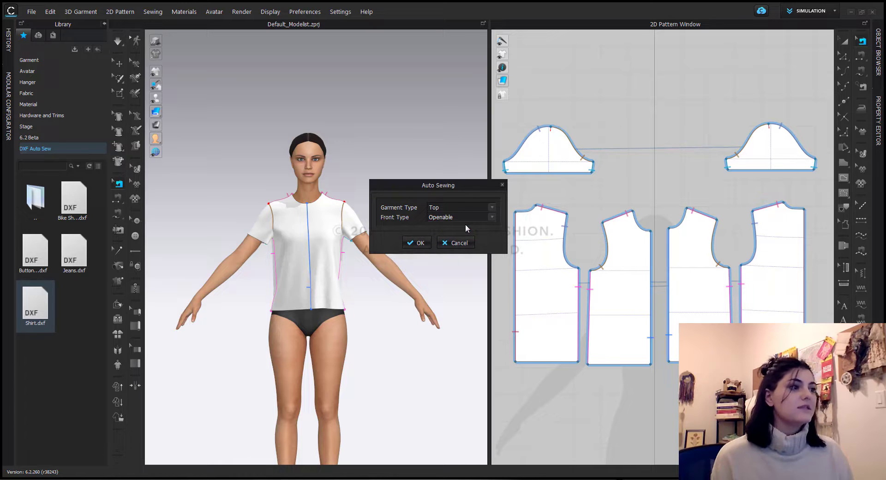
pyautogui.click(491, 218)
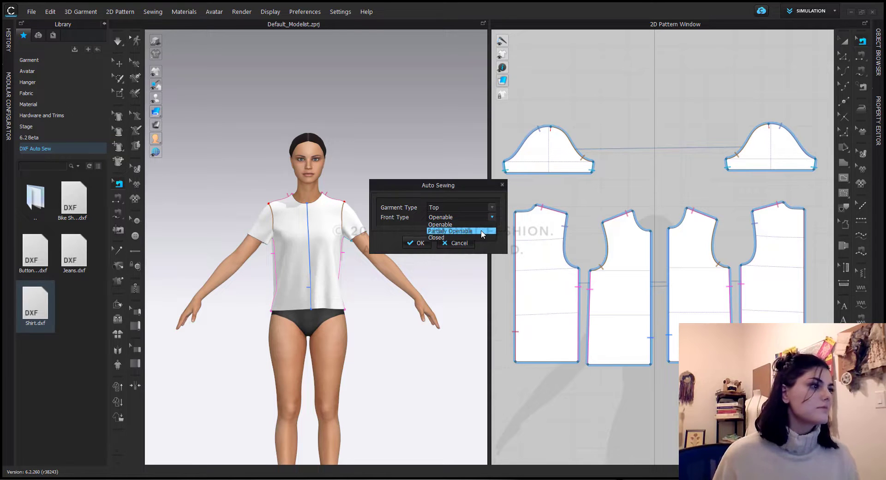
pyautogui.click(482, 232)
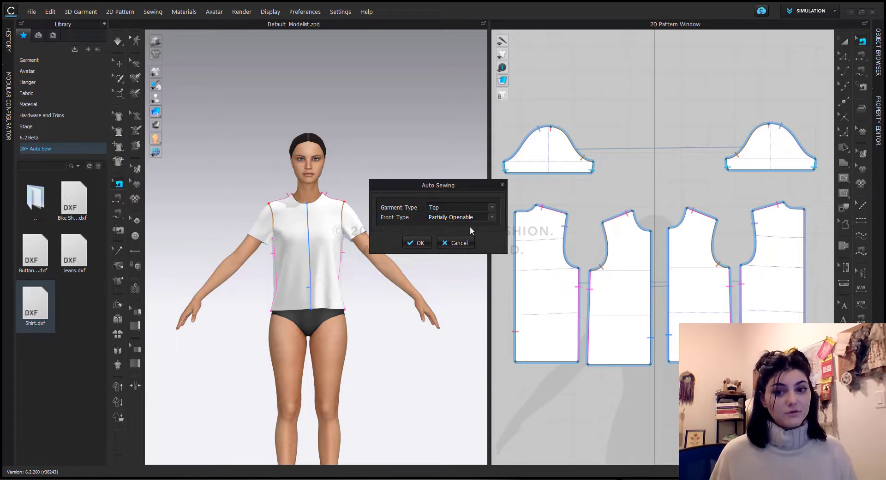
pyautogui.click(491, 218)
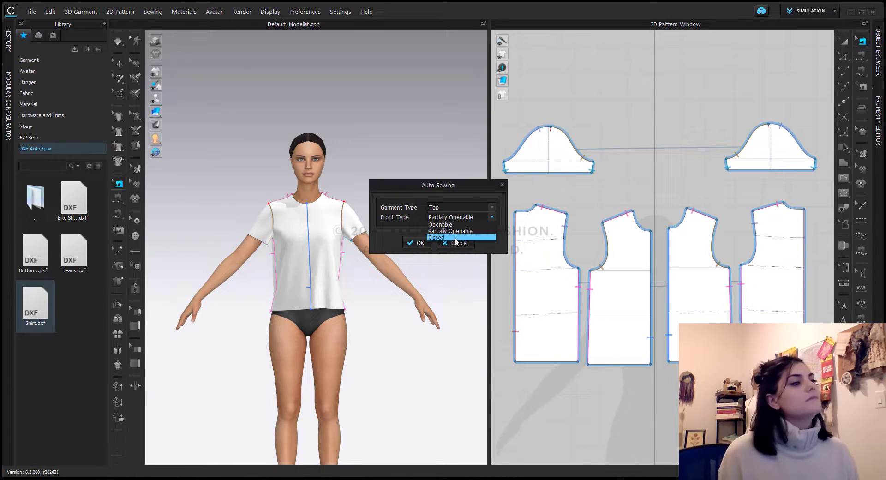
pyautogui.click(454, 238)
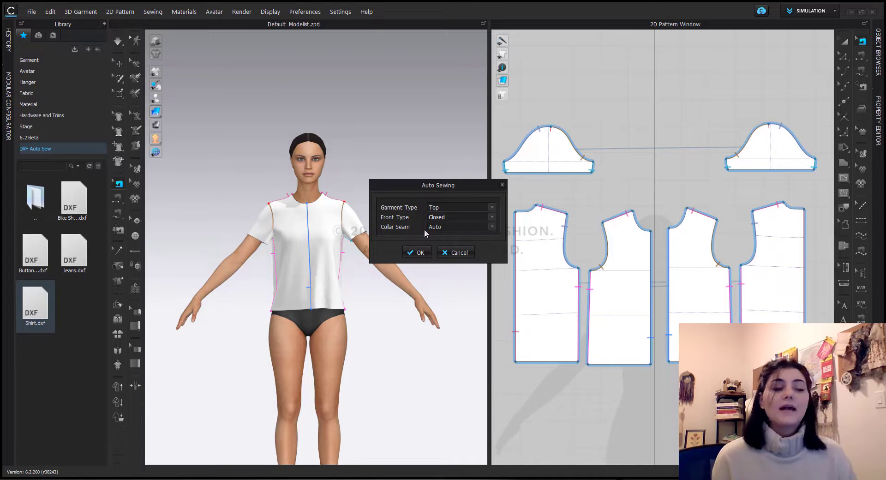
pyautogui.click(492, 228)
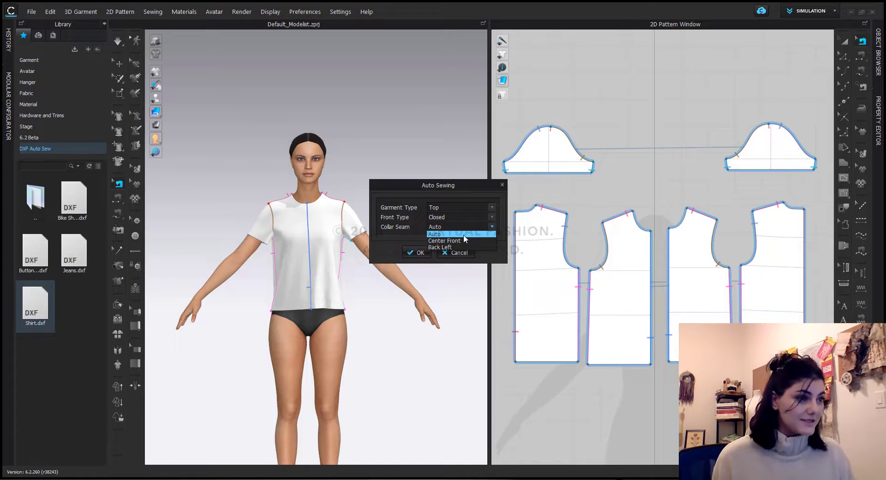
pyautogui.click(430, 228)
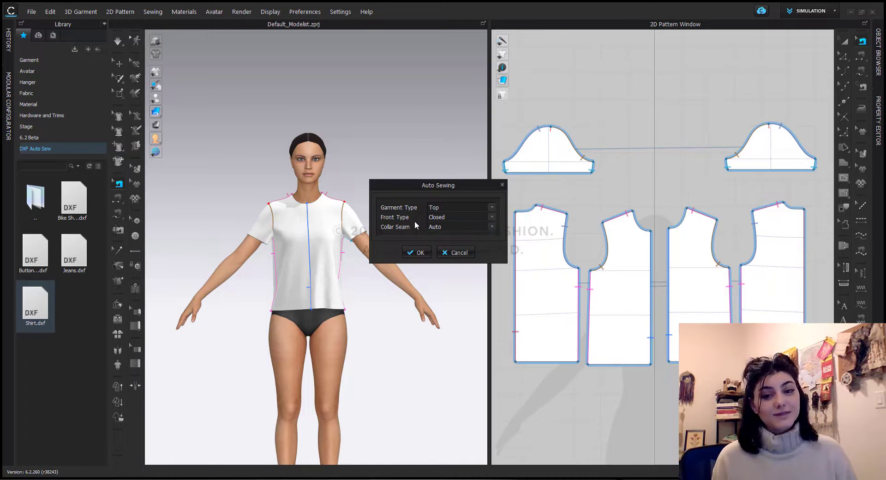
pyautogui.click(496, 209)
pyautogui.click(464, 216)
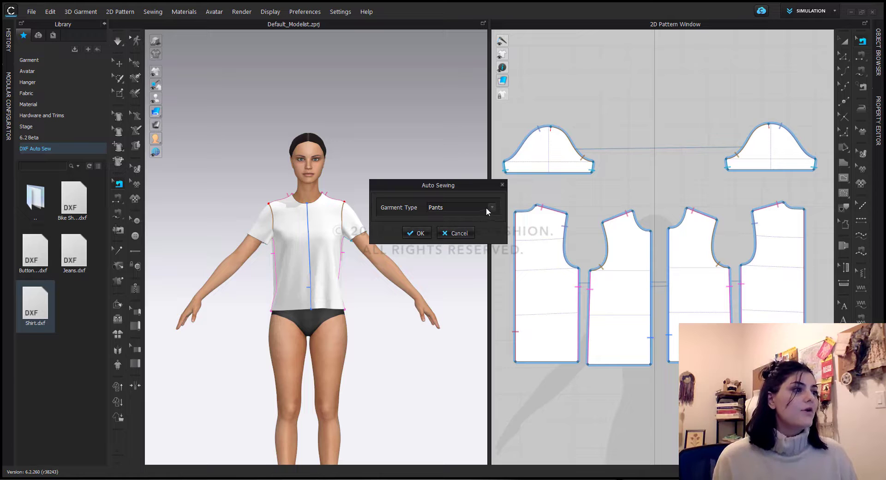
pyautogui.click(493, 209)
pyautogui.click(461, 222)
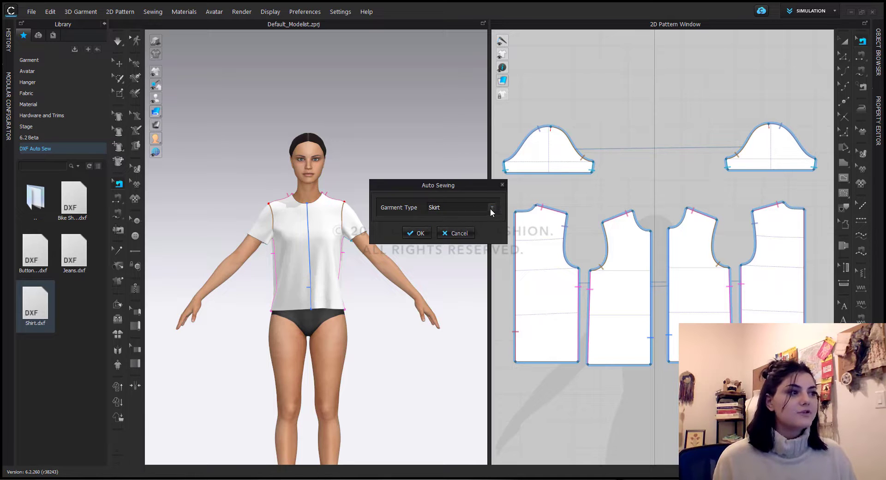
pyautogui.click(491, 208)
pyautogui.click(461, 211)
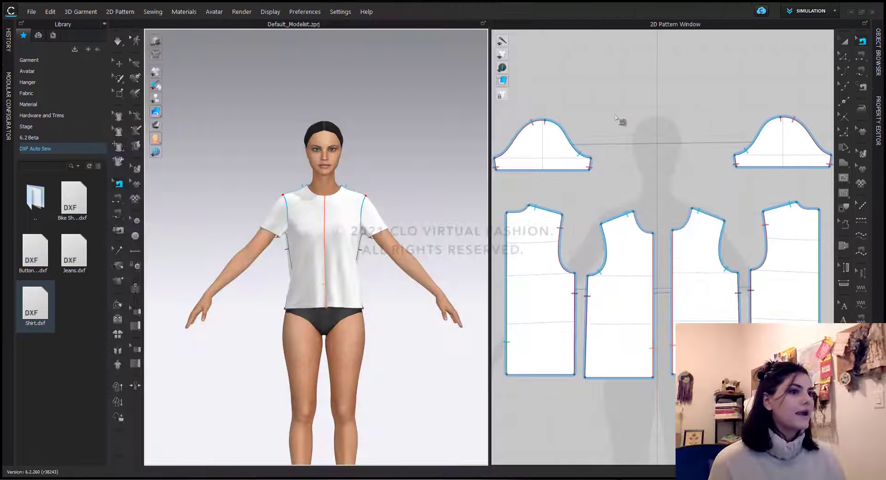
# Step: Select all of the T-shirt's pattern pieces and delete them
pyautogui.scroll(-3, 635, 129)
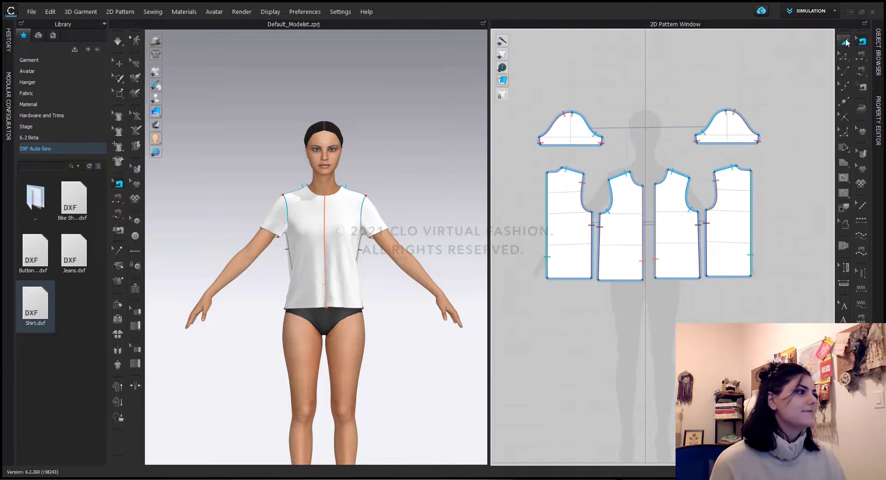
pyautogui.click(845, 41)
pyautogui.moveTo(789, 62); pyautogui.dragTo(517, 332)
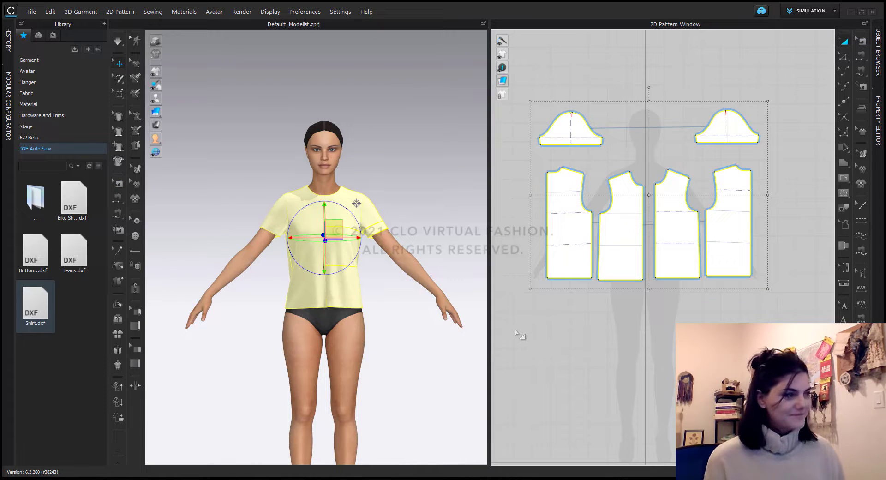
pyautogui.press('Delete')
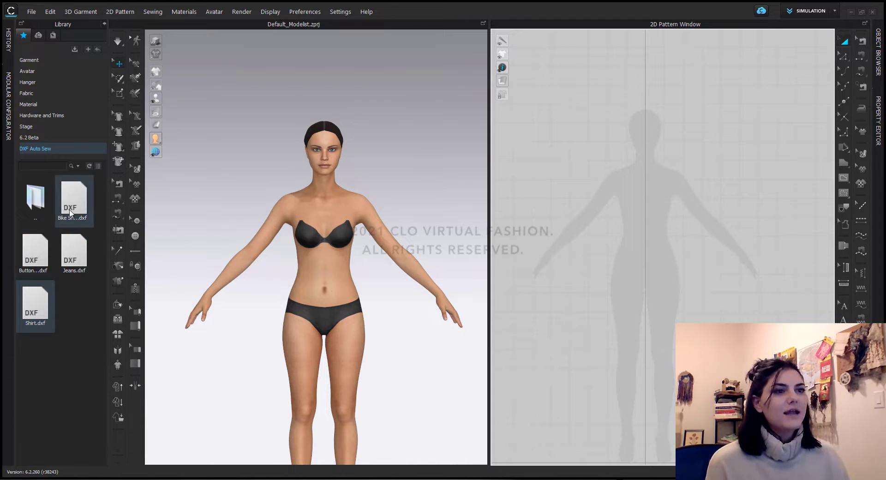
# Step: Import the button-front shirt DXF into the workspace and move its pieces right of the avatar
pyautogui.rightClick(38, 257)
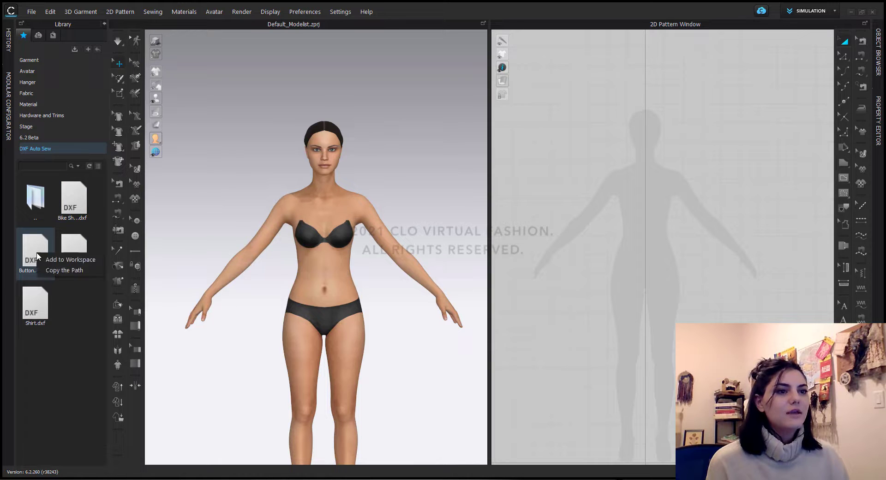
pyautogui.rightClick(35, 254)
pyautogui.rightClick(36, 253)
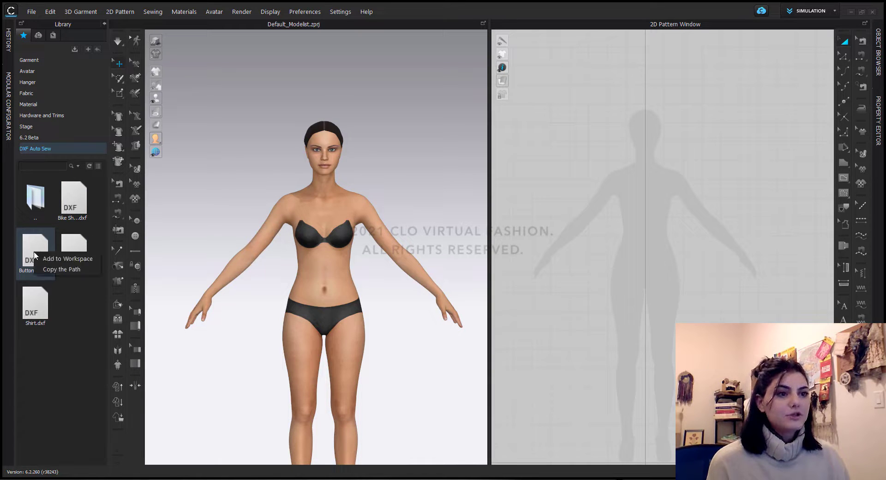
pyautogui.click(65, 259)
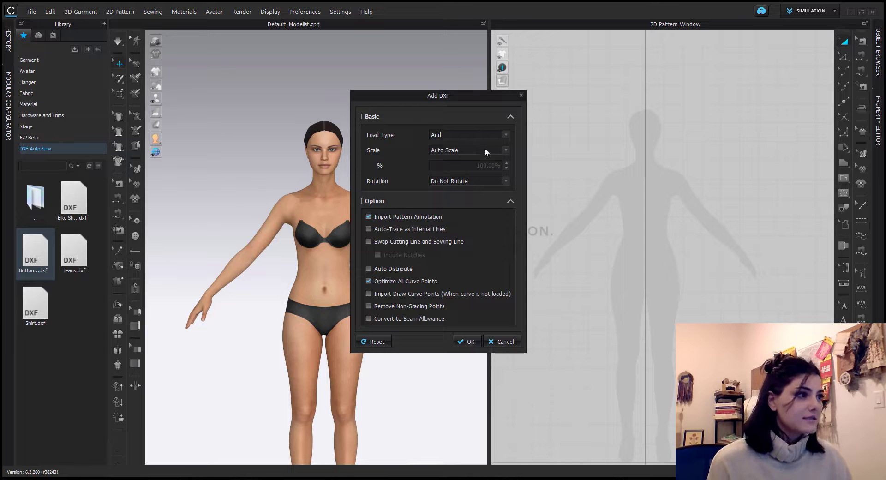
pyautogui.click(467, 342)
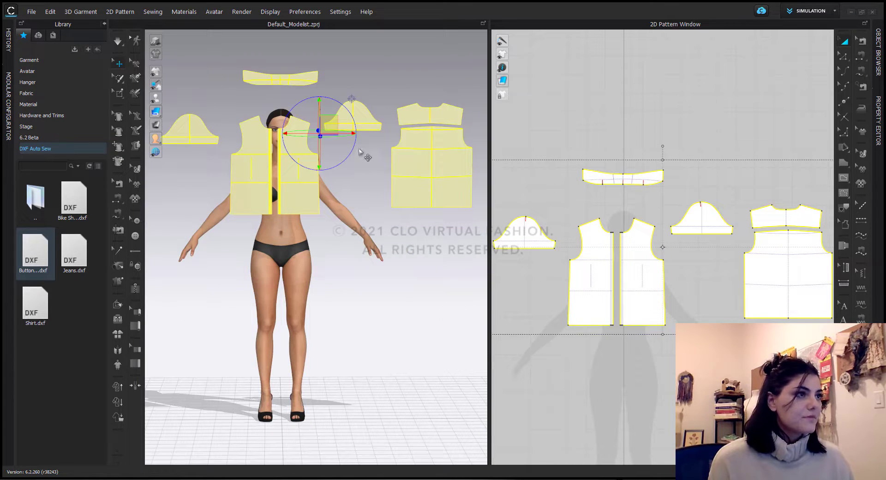
pyautogui.moveTo(350, 134); pyautogui.dragTo(542, 140)
# Step: Attempt a symmetric pattern with sewing on the selected pieces and dismiss the cannot-symmetrize message
pyautogui.rightClick(644, 257)
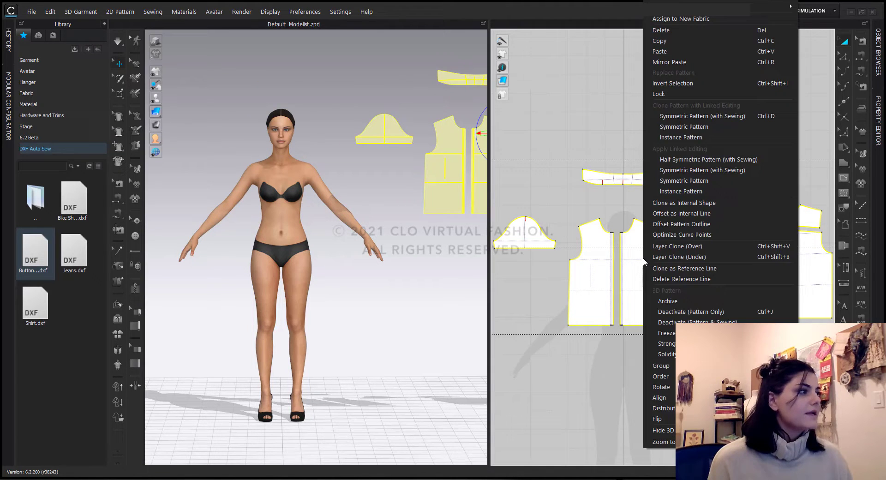
pyautogui.click(696, 169)
pyautogui.click(443, 274)
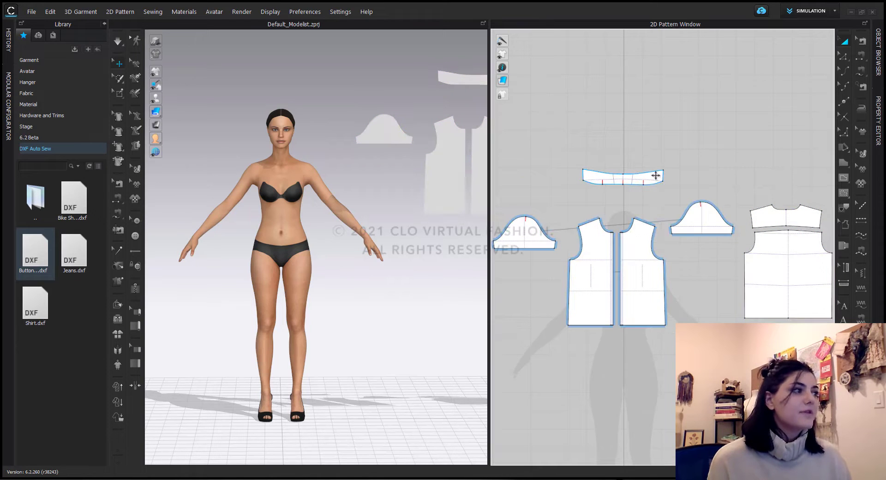
pyautogui.scroll(4, 623, 178)
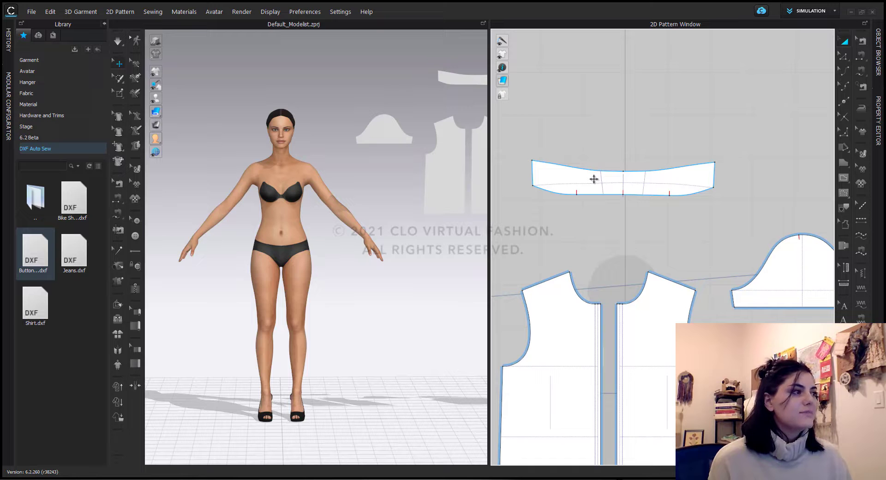
pyautogui.scroll(-3, 605, 194)
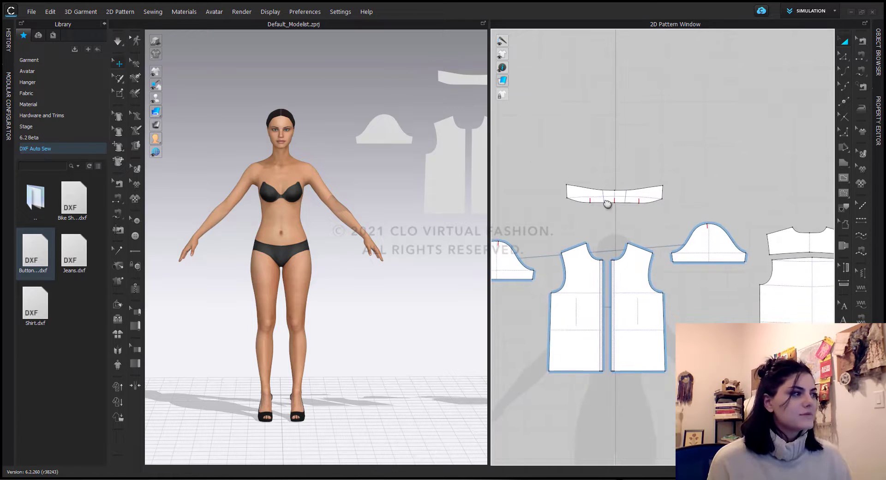
pyautogui.scroll(-3, 605, 194)
# Step: Make the back bodice a Half Symmetric Pattern (with Sewing)
pyautogui.click(688, 214)
pyautogui.rightClick(688, 214)
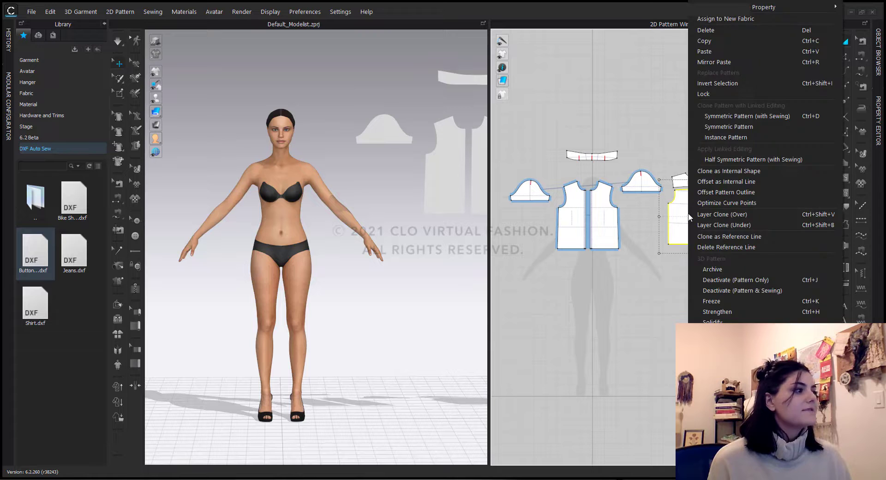
pyautogui.click(745, 160)
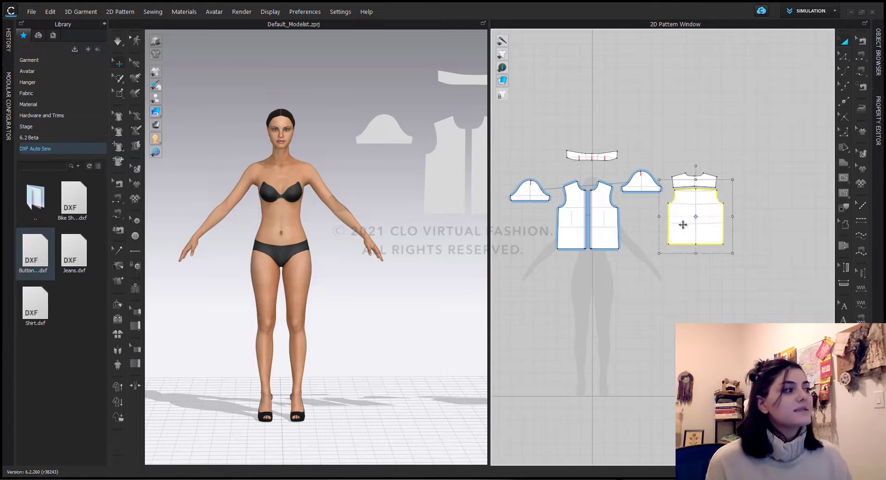
pyautogui.rightClick(689, 219)
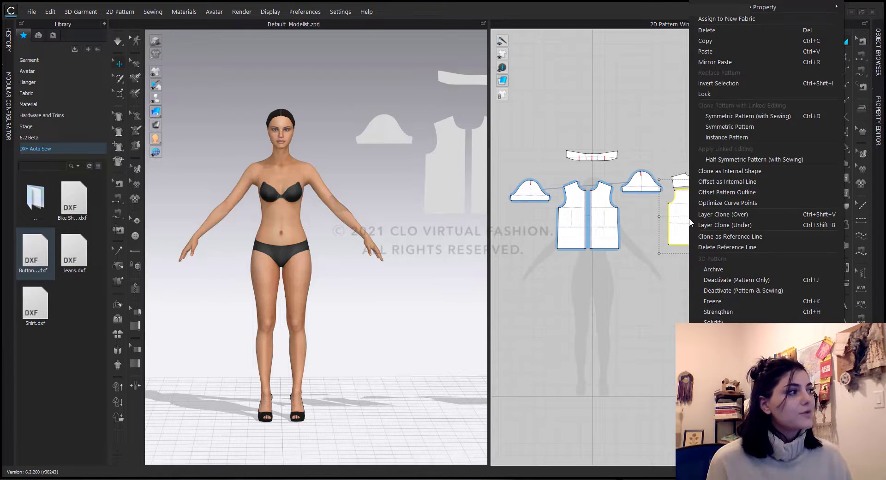
pyautogui.click(748, 160)
# Step: Make the back yoke a Half Symmetric Pattern (with Sewing)
pyautogui.click(706, 181)
pyautogui.rightClick(685, 181)
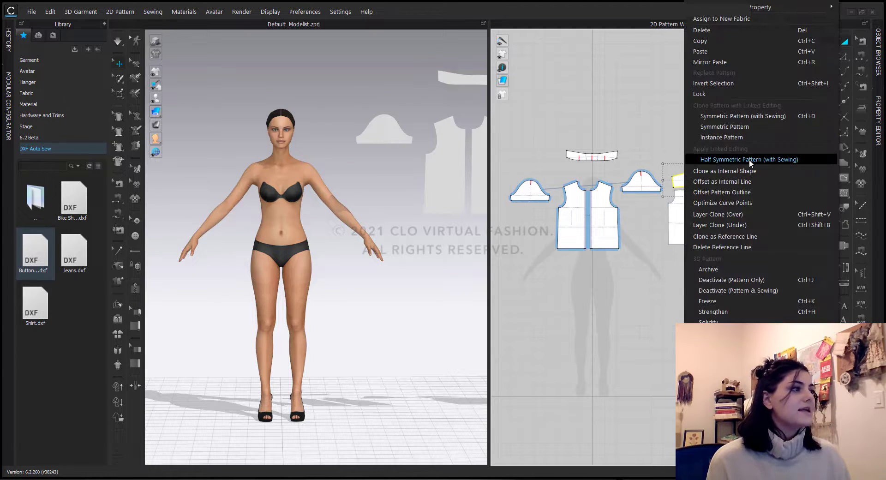
pyautogui.click(751, 159)
pyautogui.moveTo(651, 142)
pyautogui.mouseDown(button='right')
pyautogui.moveTo(677, 156)
pyautogui.moveTo(665, 152)
pyautogui.mouseUp(button='right')
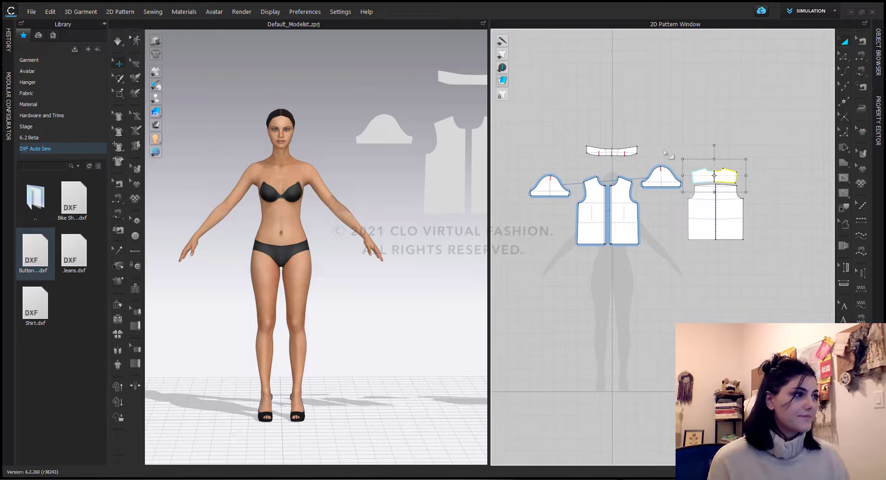
# Step: Show the arrangement points and place the front bodice pieces on the avatar's torso
pyautogui.click(364, 176)
pyautogui.hotkey('shift', 'f')
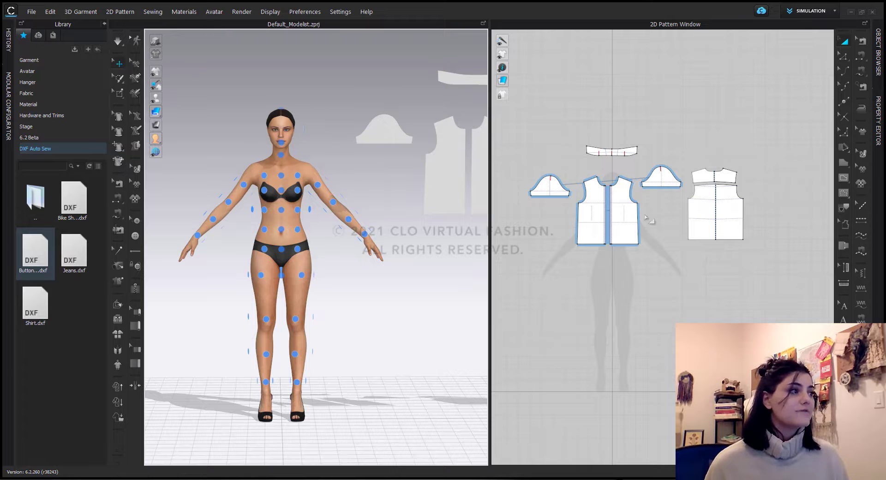
pyautogui.click(625, 203)
pyautogui.click(300, 210)
# Step: Place the back bodice and back yoke together on the avatar's back
pyautogui.click(696, 206)
pyautogui.moveTo(418, 303); pyautogui.dragTo(230, 303, button='right')
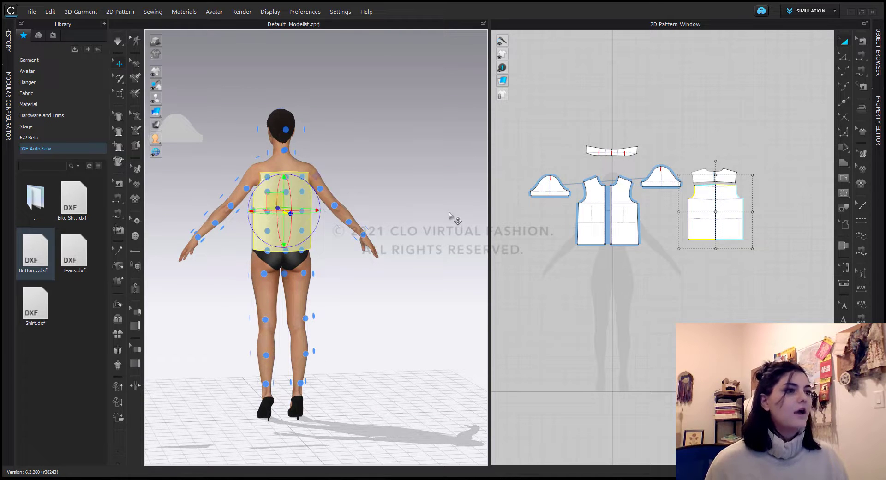
pyautogui.keyDown('shift'); pyautogui.click(728, 174); pyautogui.keyUp('shift')
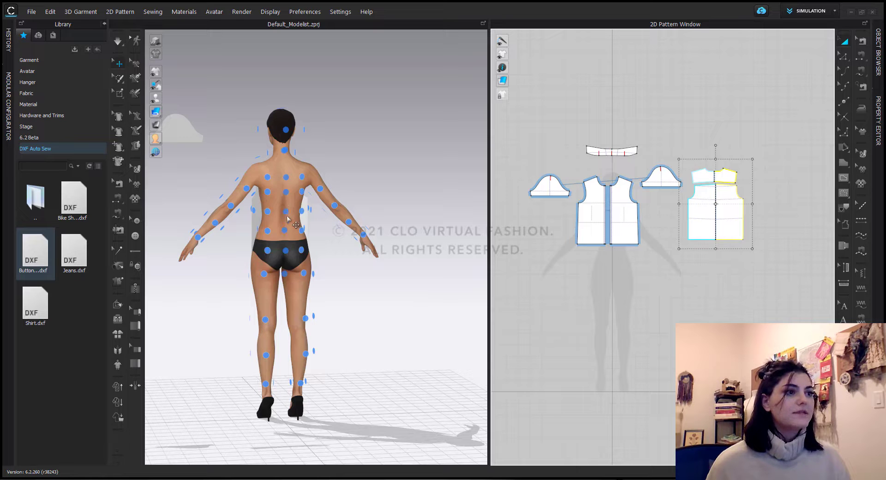
pyautogui.click(286, 193)
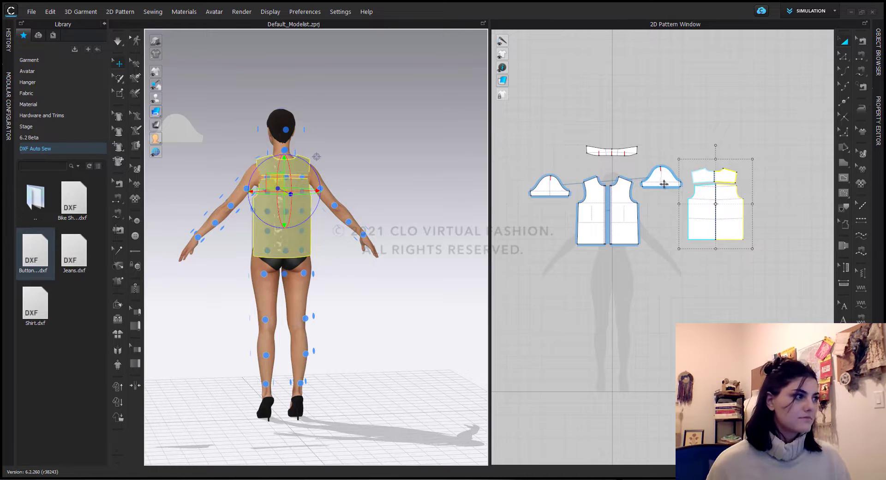
# Step: Put the sleeve on the avatar's arm and the collar at its neck
pyautogui.moveTo(371, 274); pyautogui.dragTo(524, 278, button='right')
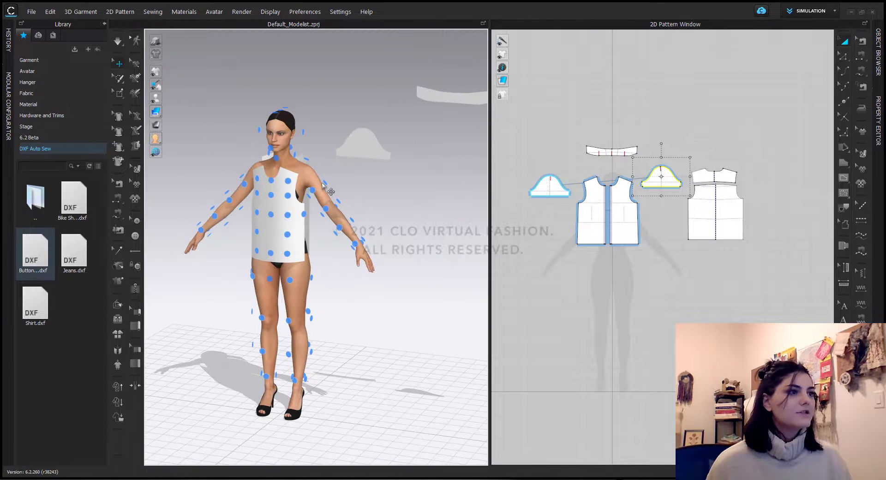
pyautogui.click(330, 190)
pyautogui.click(625, 156)
pyautogui.moveTo(416, 231); pyautogui.dragTo(282, 194, button='right')
pyautogui.scroll(6, 295, 184)
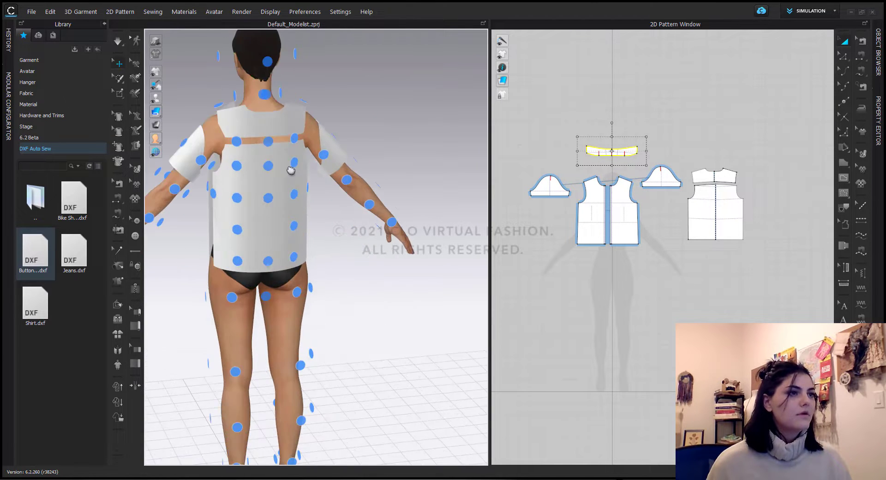
pyautogui.scroll(-3, 333, 293)
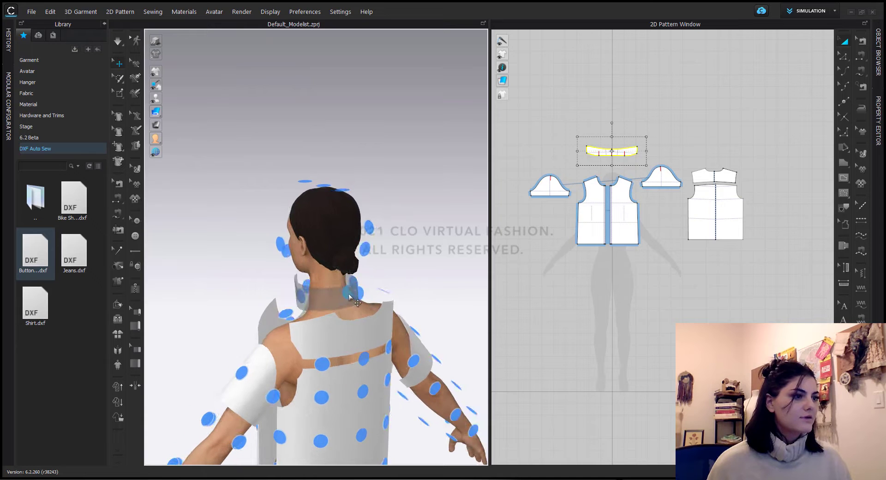
pyautogui.click(348, 294)
# Step: Recentre on the avatar's front and hide the arrangement points
pyautogui.moveTo(348, 294); pyautogui.dragTo(503, 303, button='right')
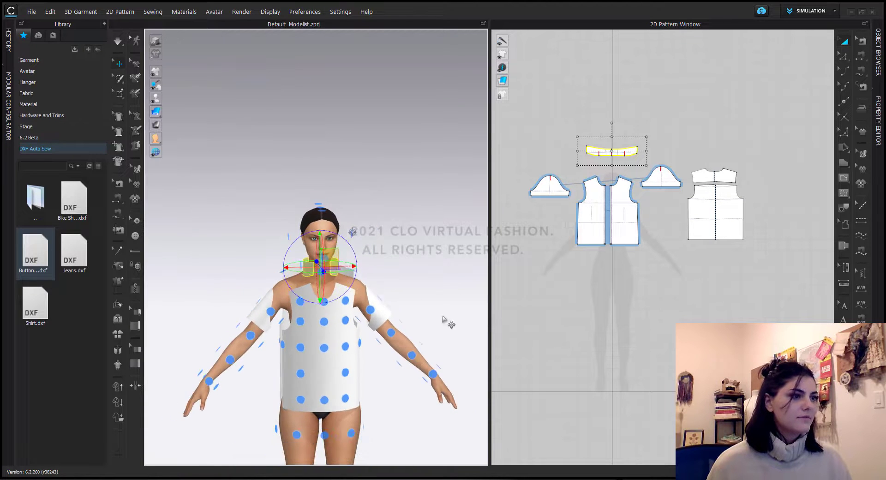
pyautogui.moveTo(447, 320); pyautogui.dragTo(433, 233, button='middle')
pyautogui.scroll(-4, 429, 229)
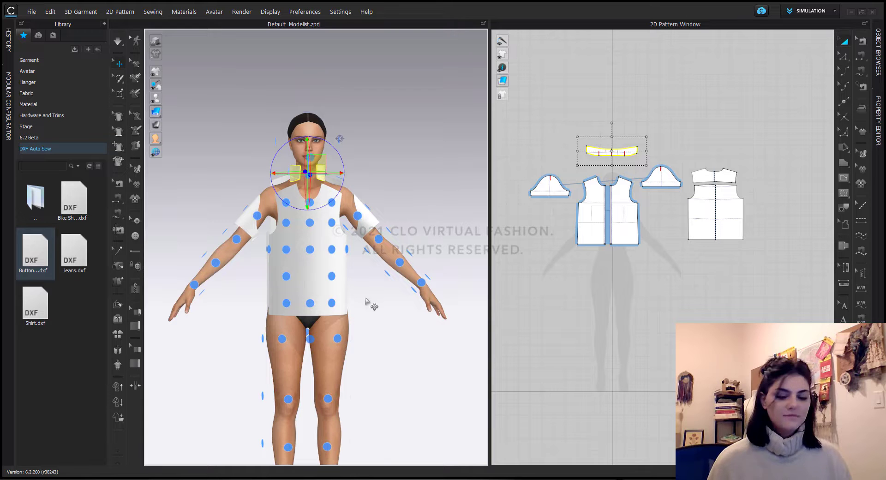
pyautogui.hotkey('shift', 'f')
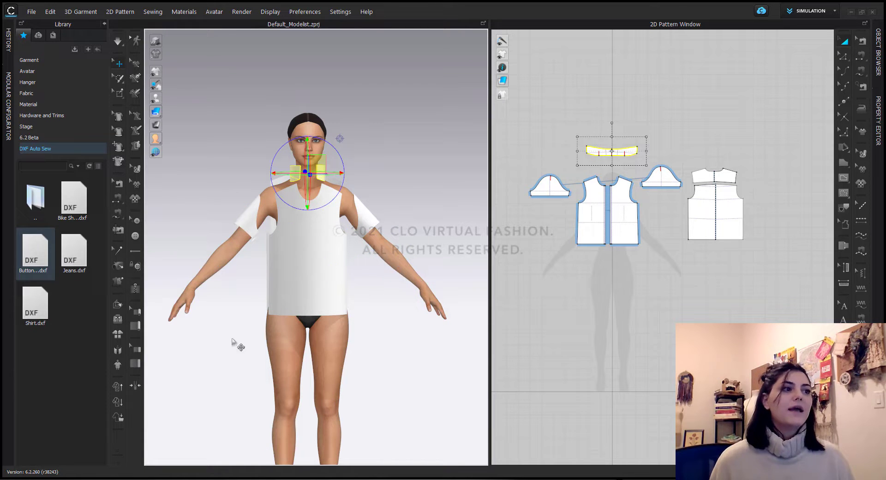
# Step: Auto-sew the shirt pieces with the Openable front type and review the sewn seam segments
pyautogui.click(119, 231)
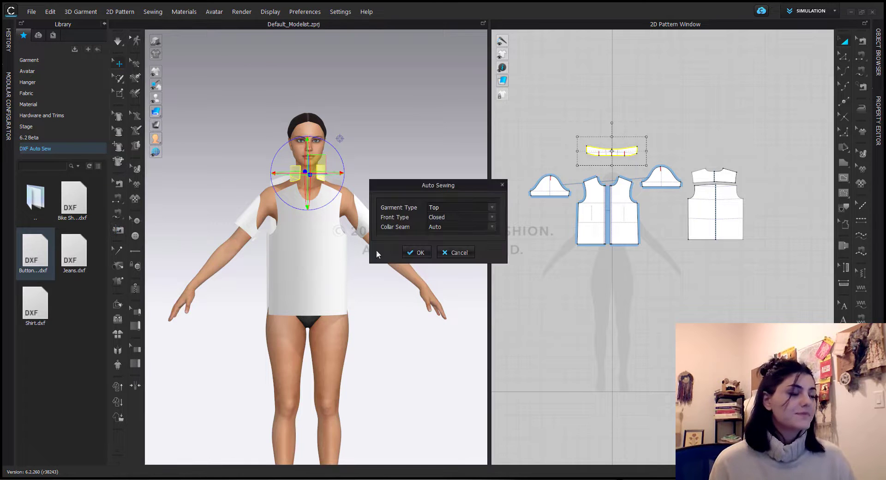
pyautogui.click(492, 218)
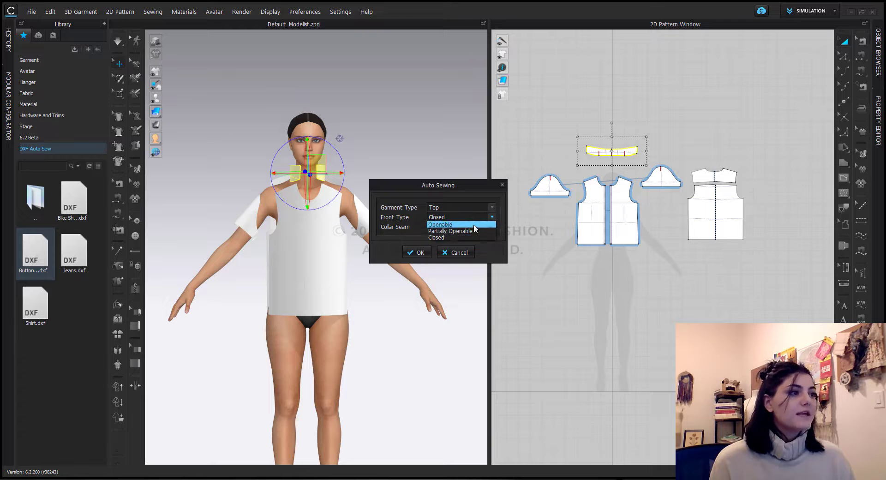
pyautogui.click(474, 225)
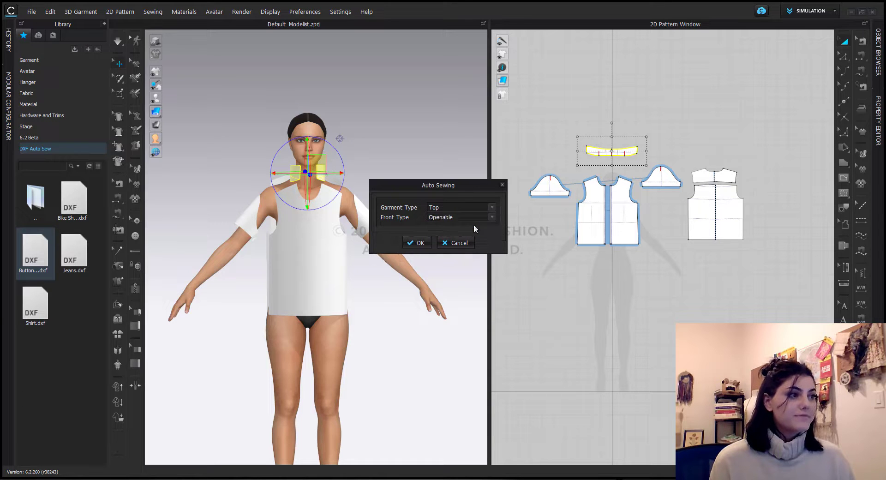
pyautogui.click(419, 243)
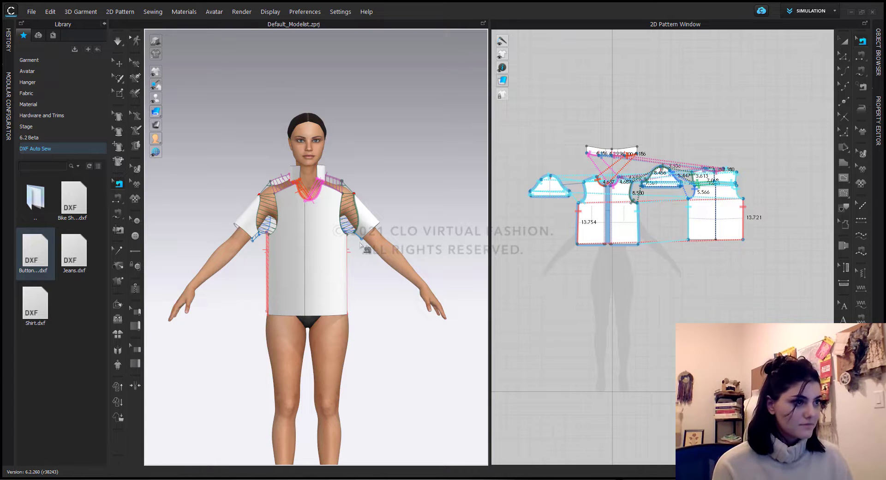
pyautogui.scroll(3, 300, 238)
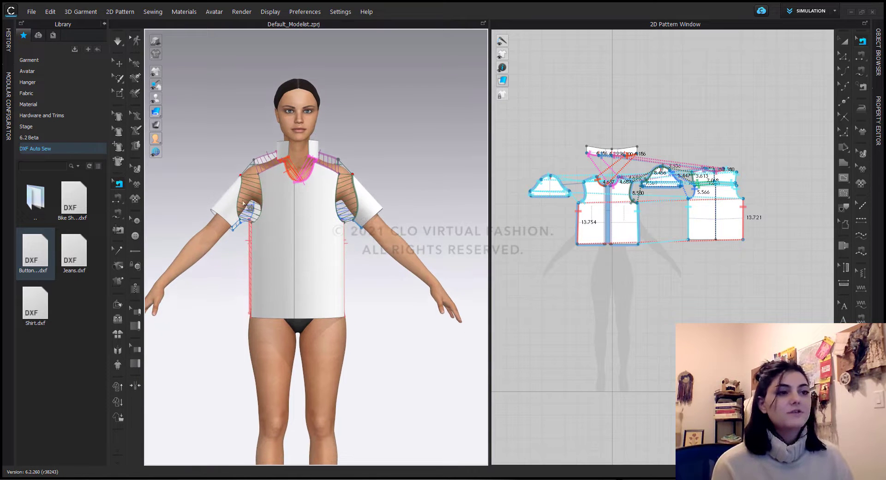
pyautogui.click(118, 199)
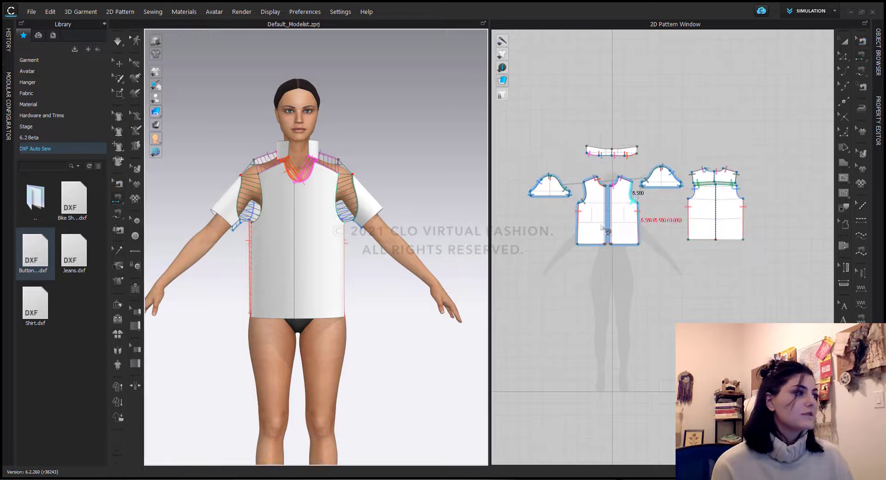
# Step: Simulate the shirt, arrange the collar onto the 3D neckline, and let it settle
pyautogui.click(118, 43)
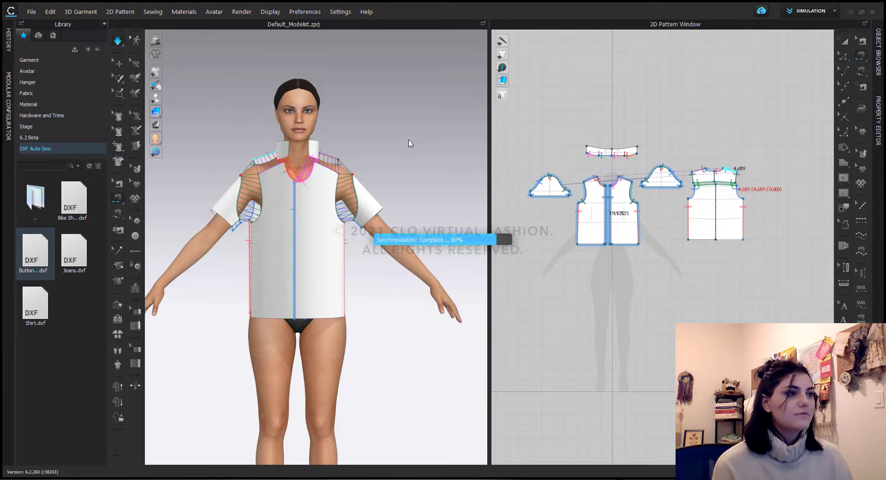
pyautogui.click(314, 148)
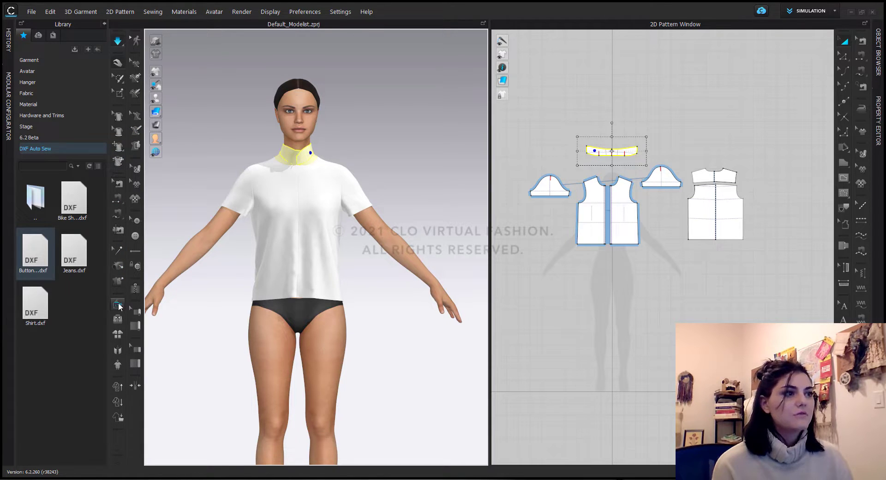
pyautogui.click(119, 306)
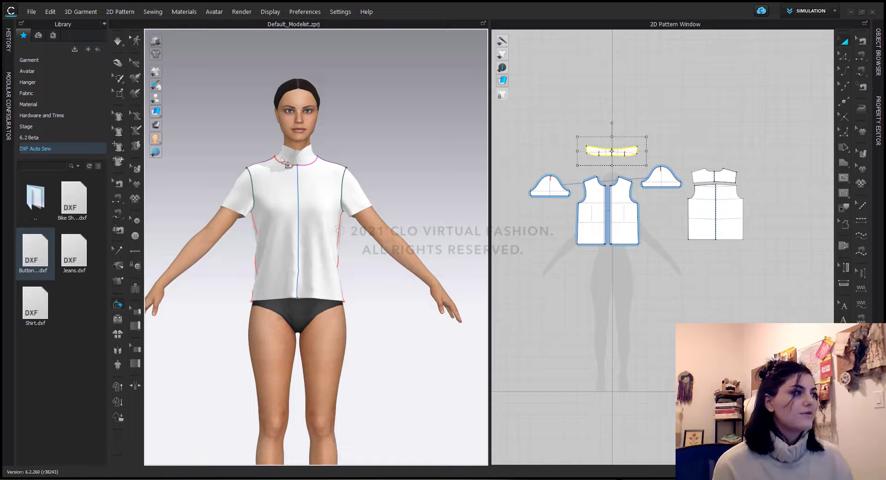
pyautogui.scroll(5, 282, 159)
pyautogui.moveTo(283, 162); pyautogui.dragTo(255, 174, button='right')
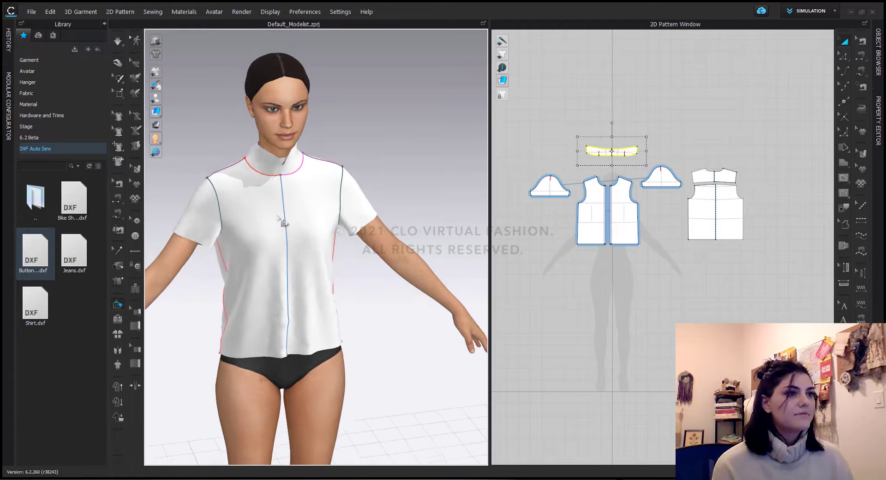
pyautogui.click(255, 174)
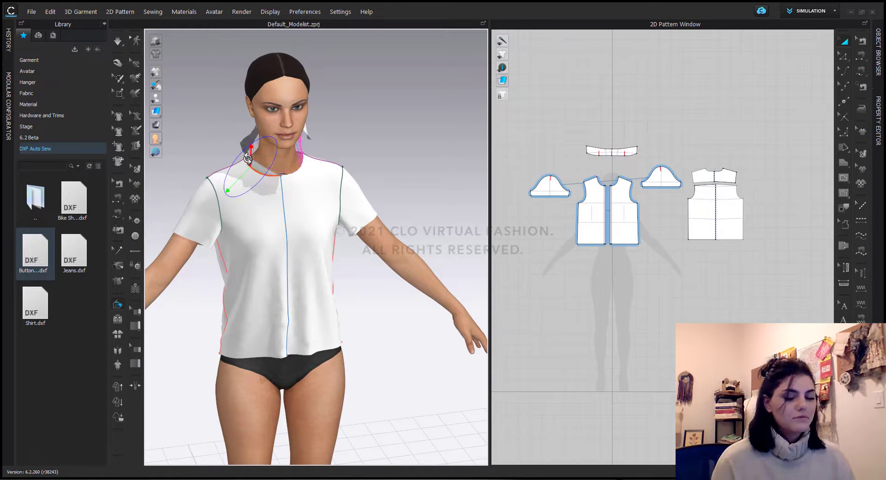
pyautogui.press('space')
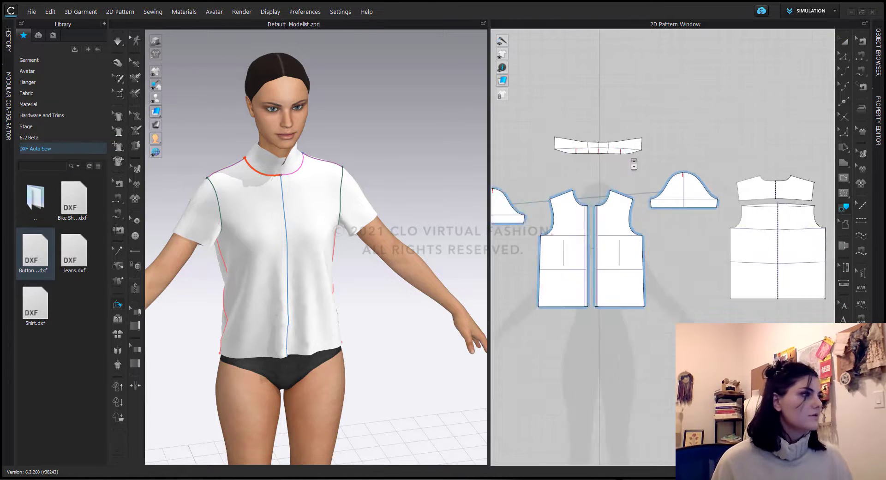
# Step: Fold the collar down toward the shoulders with the gizmo and re-simulate
pyautogui.scroll(4, 631, 162)
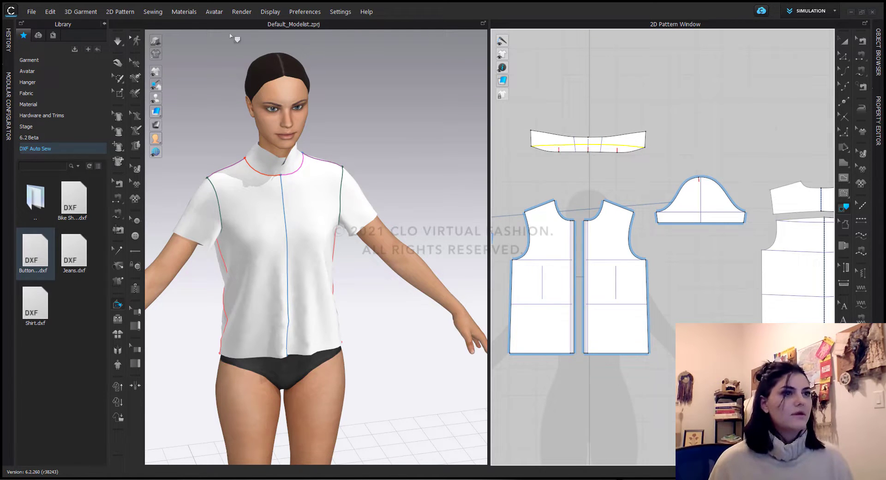
pyautogui.click(118, 305)
pyautogui.click(273, 160)
pyautogui.moveTo(277, 159); pyautogui.dragTo(340, 158, button='right')
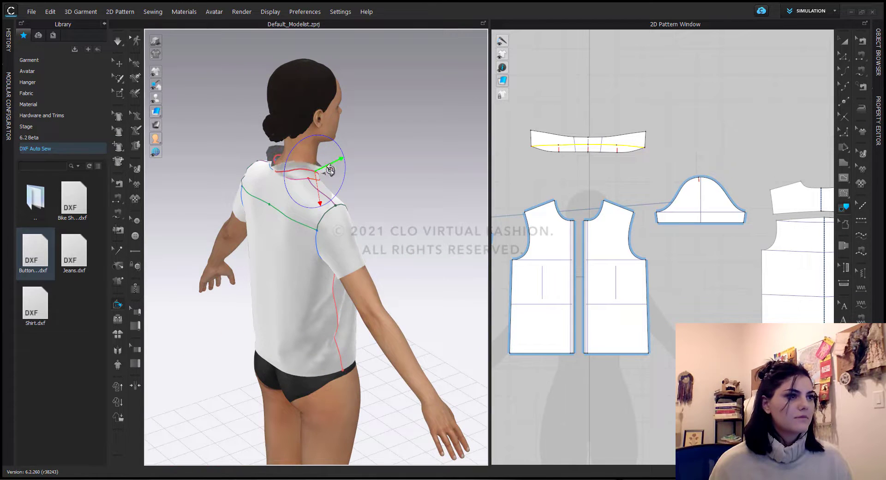
pyautogui.press('q')
pyautogui.press('2')
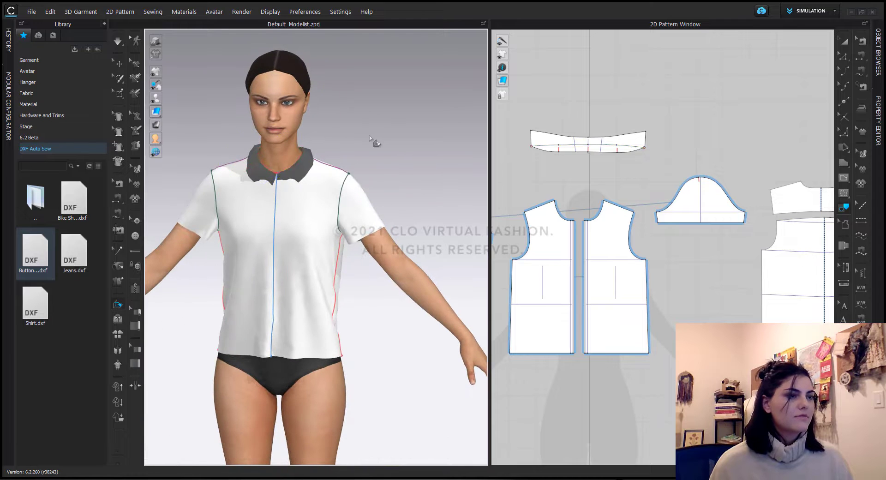
# Step: Check the shirt from the side with seam lines shown, then box-select all its pattern pieces
pyautogui.moveTo(300, 203); pyautogui.dragTo(319, 176, button='middle')
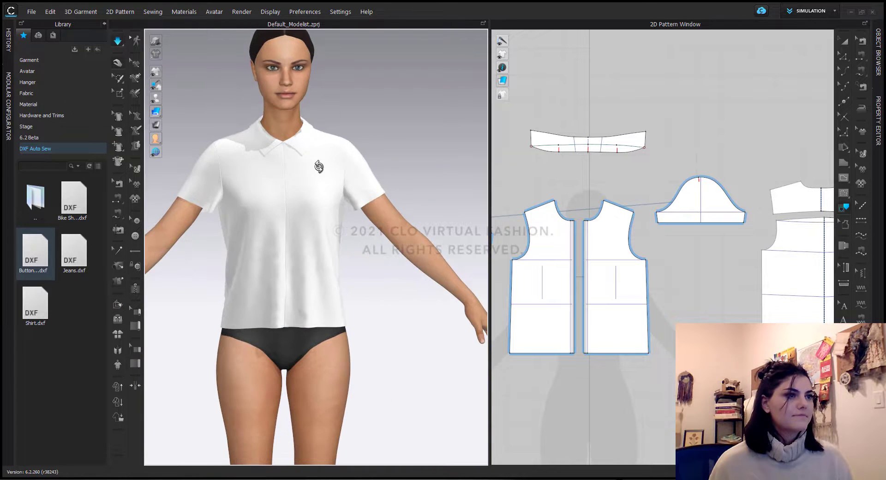
pyautogui.scroll(1, 356, 123)
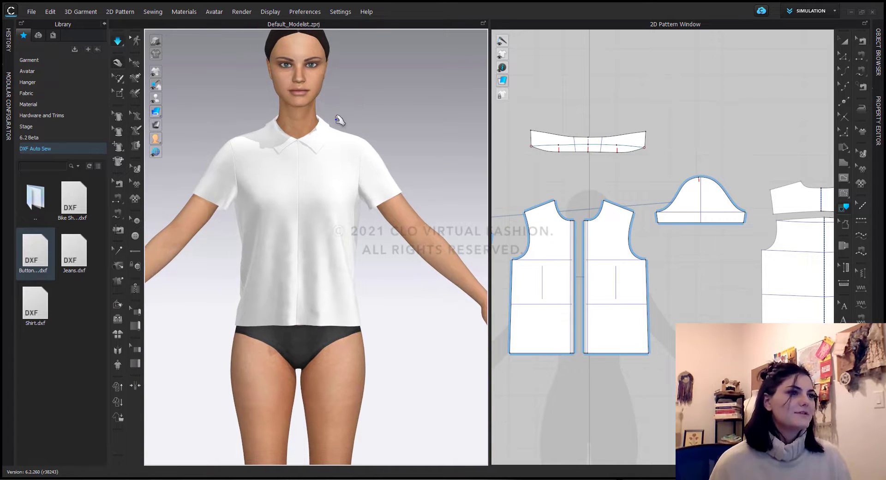
pyautogui.scroll(1, 340, 129)
pyautogui.scroll(-2, 332, 143)
pyautogui.moveTo(320, 158); pyautogui.dragTo(317, 187, button='right')
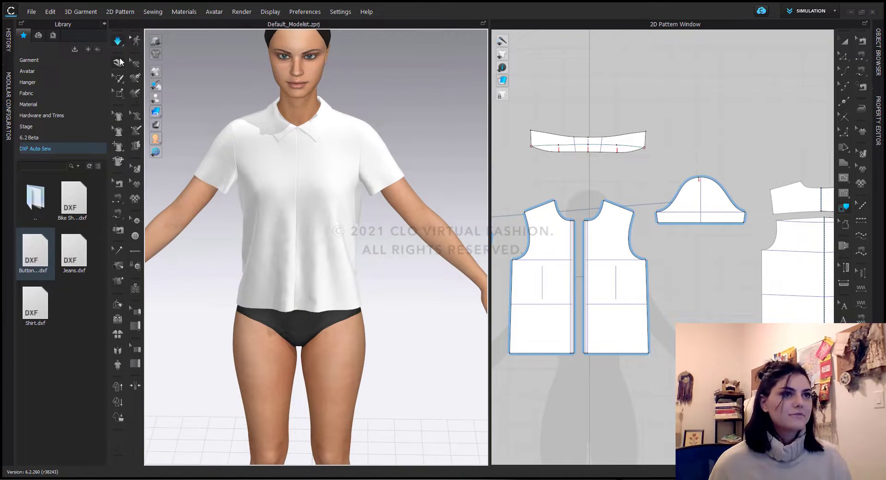
pyautogui.press('n')
pyautogui.scroll(-2, 339, 149)
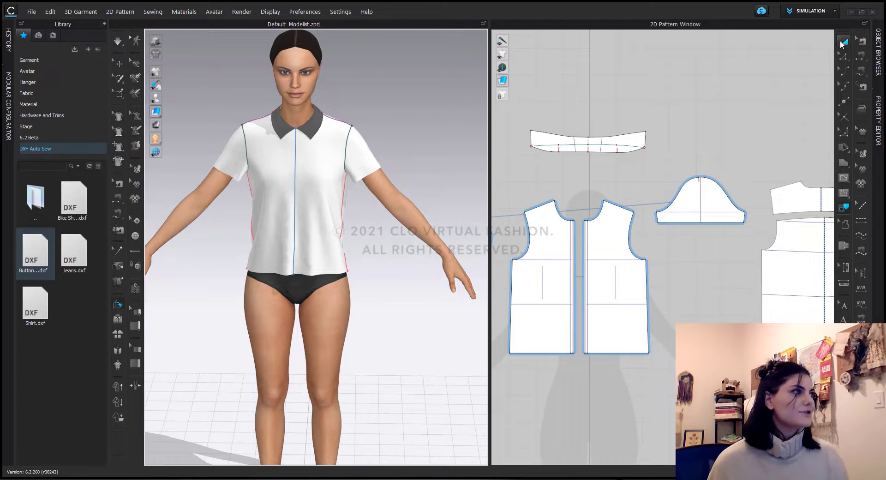
pyautogui.click(844, 41)
pyautogui.scroll(-3, 712, 134)
pyautogui.moveTo(815, 95); pyautogui.dragTo(489, 282)
# Step: Delete the shirt pieces and import the Bike Shorts DXF into the workspace
pyautogui.press('Delete')
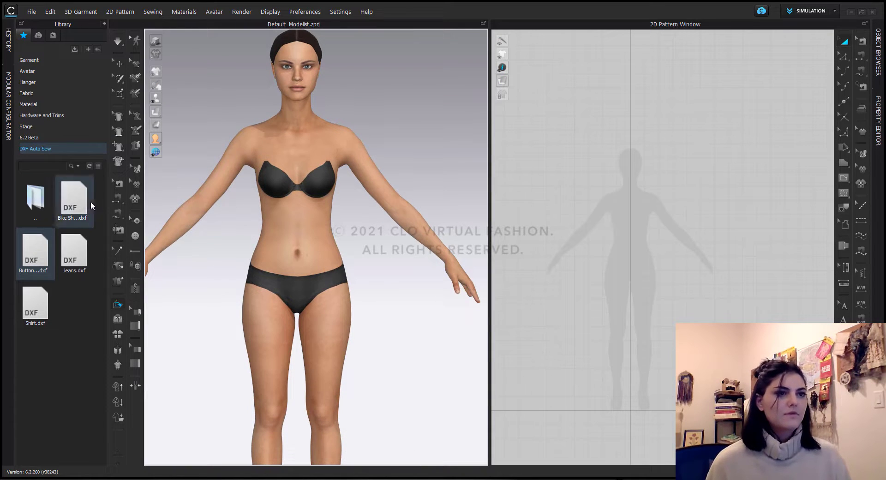
pyautogui.rightClick(77, 202)
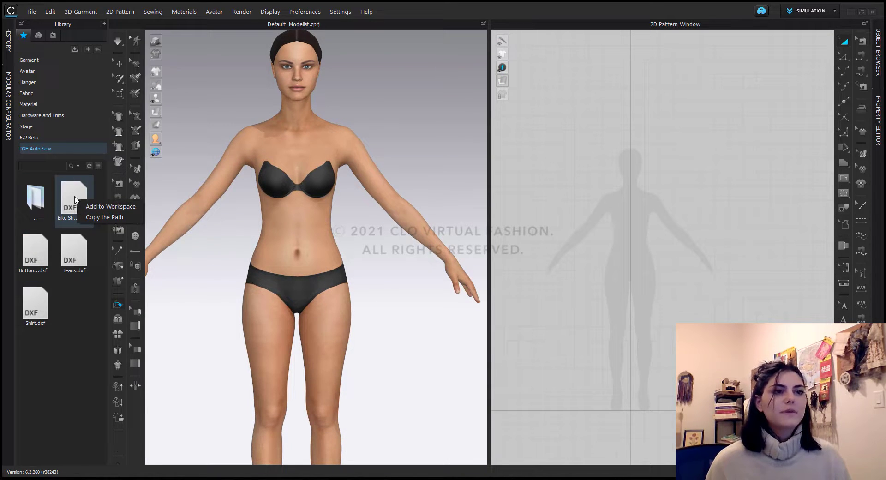
pyautogui.click(109, 207)
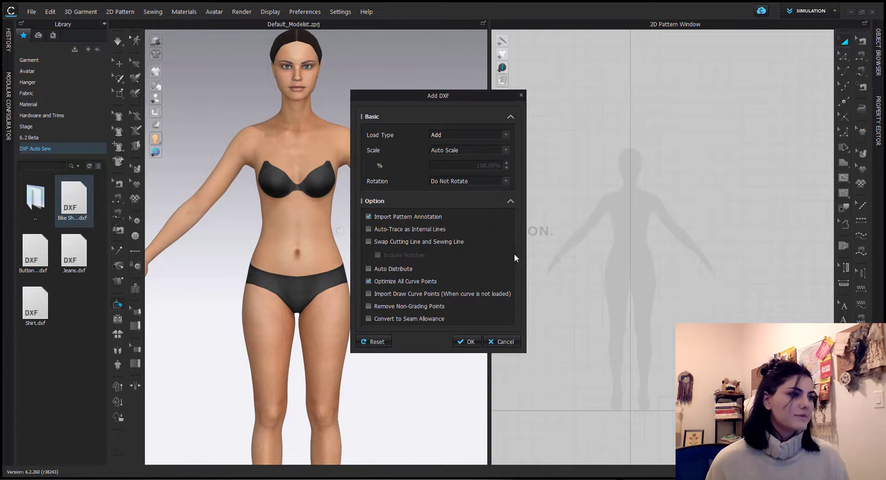
pyautogui.click(469, 344)
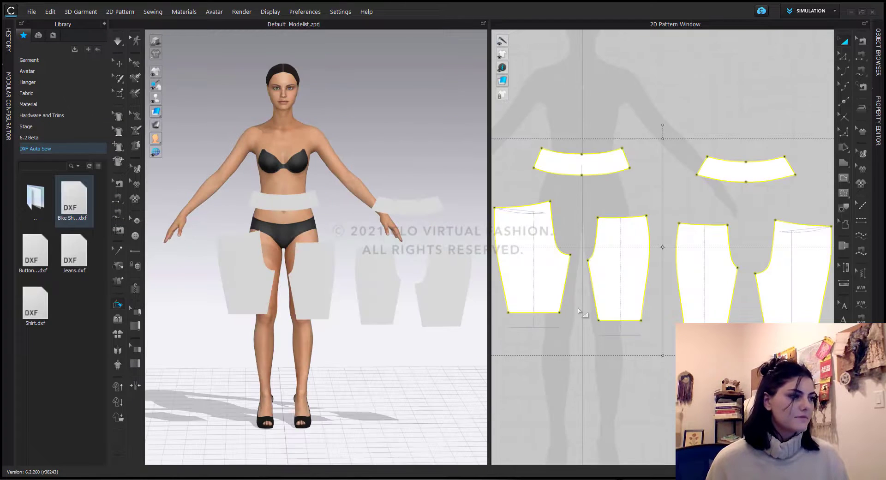
# Step: Link the bike shorts pieces as symmetric pairs with sewing
pyautogui.scroll(-1, 605, 214)
pyautogui.rightClick(611, 242)
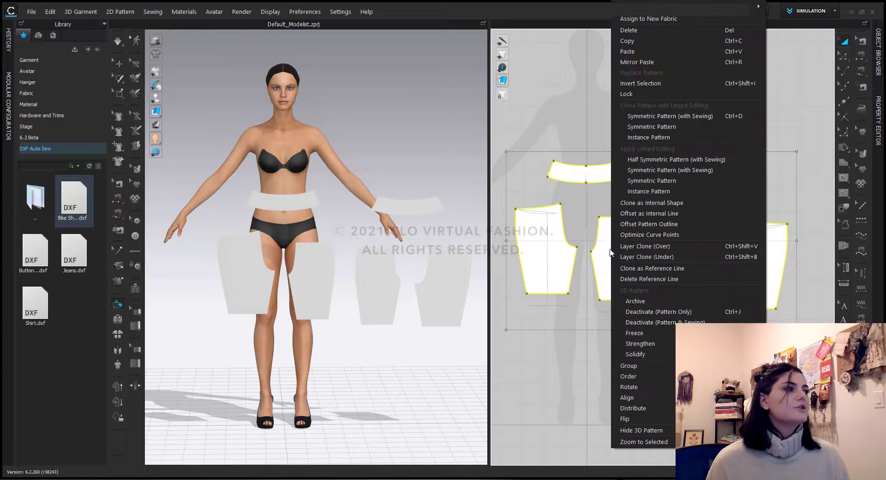
pyautogui.click(672, 169)
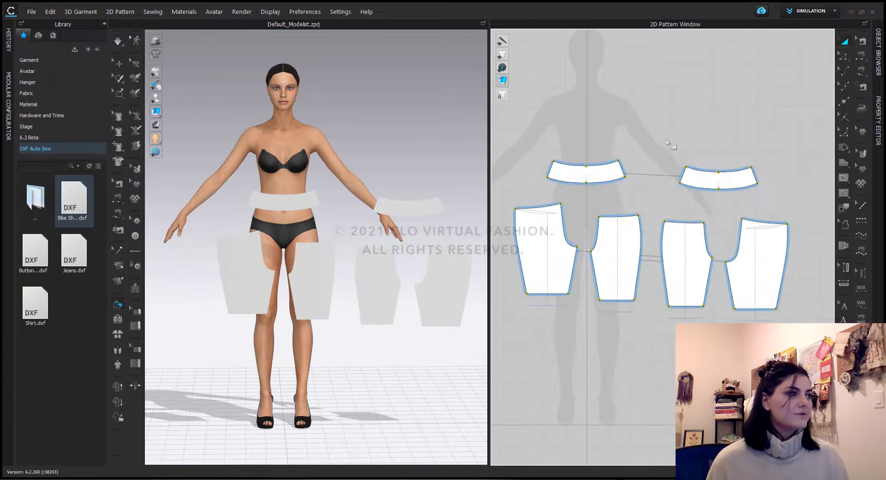
# Step: Unlink the two waistbands and make each a Half Symmetric Pattern with sewing
pyautogui.click(612, 172)
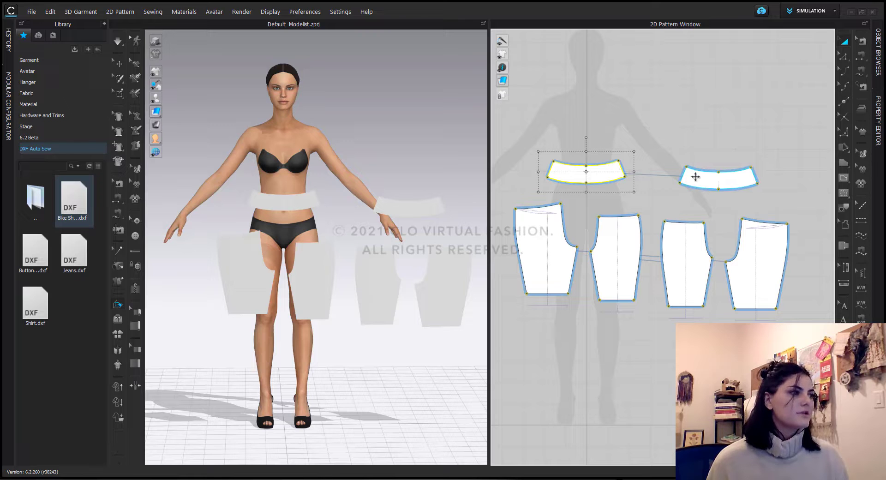
pyautogui.rightClick(677, 175)
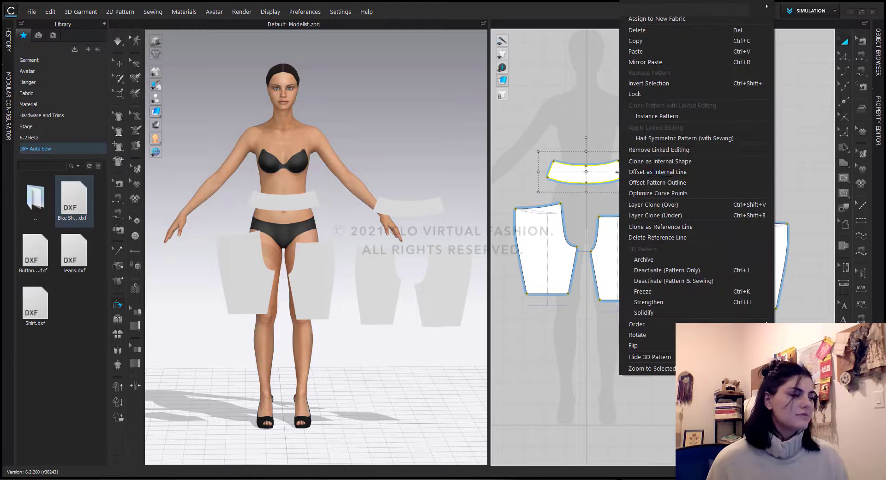
pyautogui.click(684, 149)
pyautogui.rightClick(604, 172)
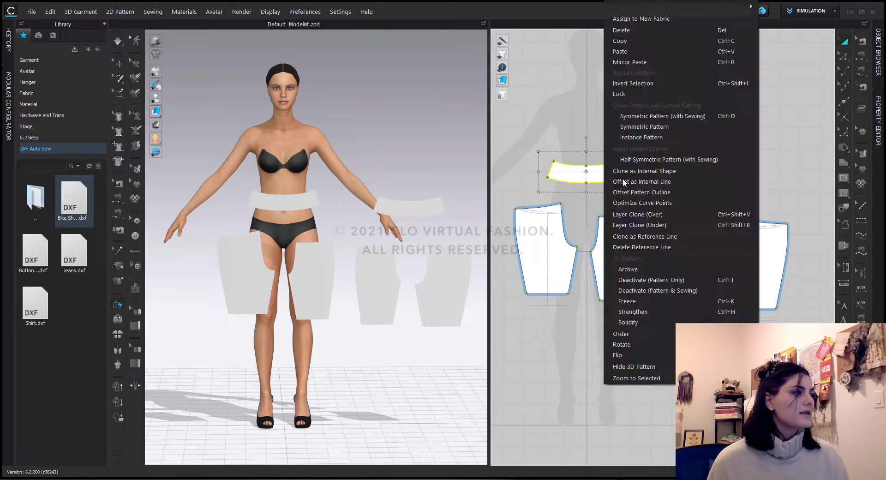
pyautogui.click(684, 162)
pyautogui.click(701, 172)
pyautogui.rightClick(695, 174)
pyautogui.click(753, 157)
pyautogui.click(637, 134)
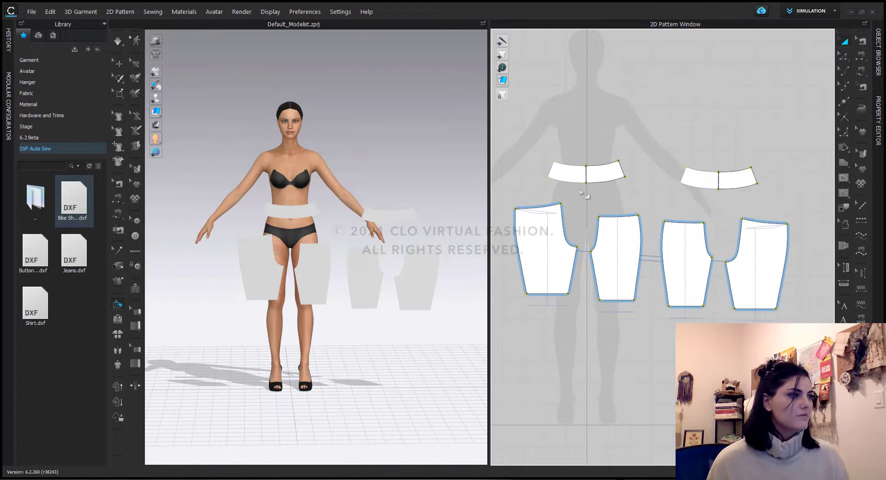
# Step: Select all the shorts pieces and move them in 3D off to the avatar's right
pyautogui.moveTo(514, 143); pyautogui.dragTo(809, 302)
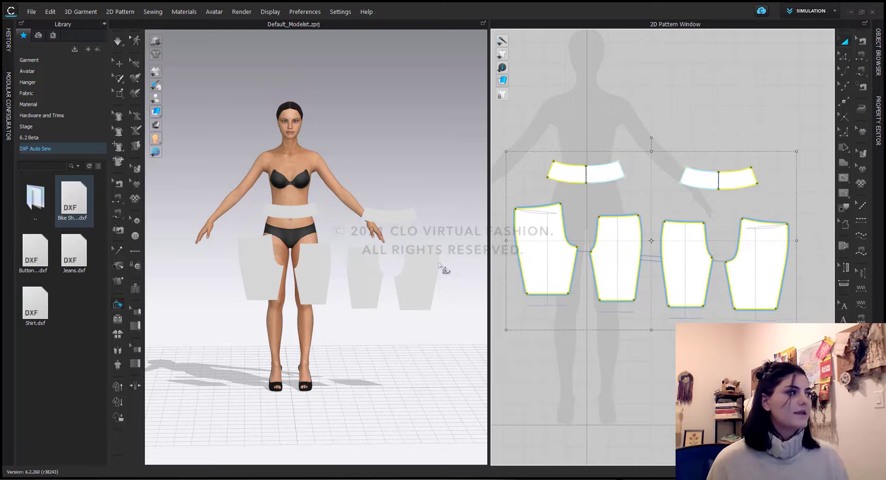
pyautogui.click(663, 131)
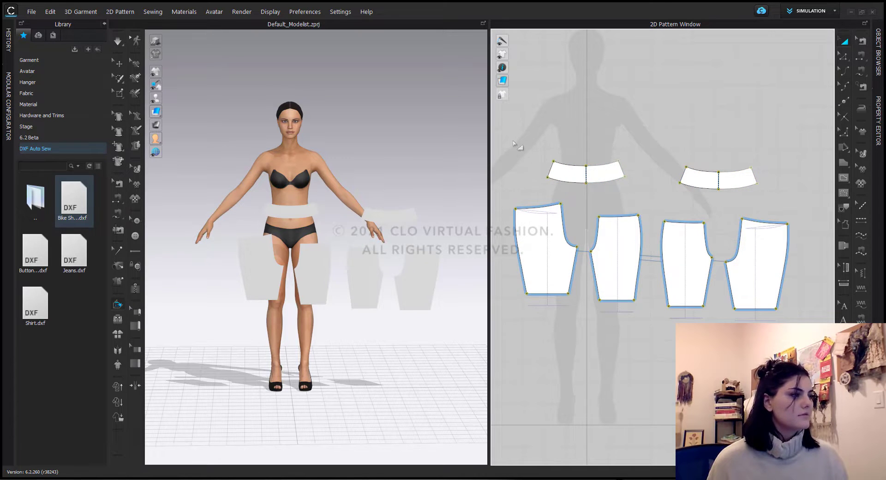
pyautogui.moveTo(508, 149); pyautogui.dragTo(733, 303)
pyautogui.click(752, 286)
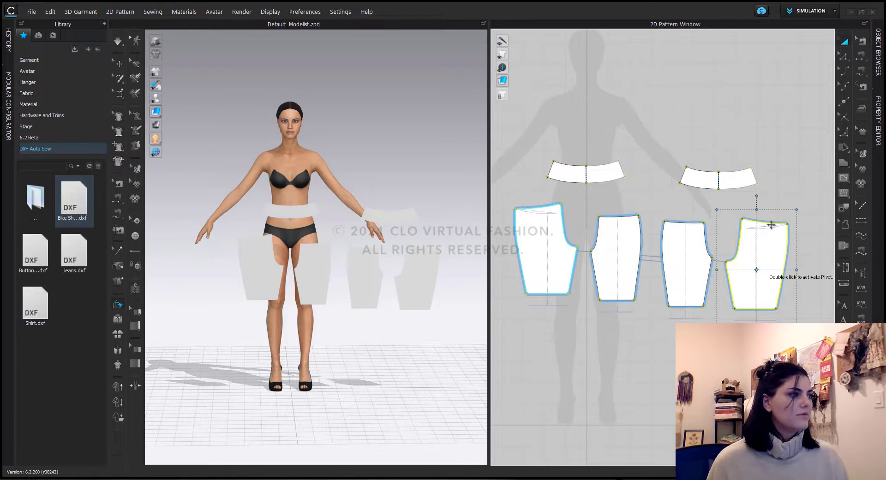
pyautogui.hotkey('ctrl', 'a')
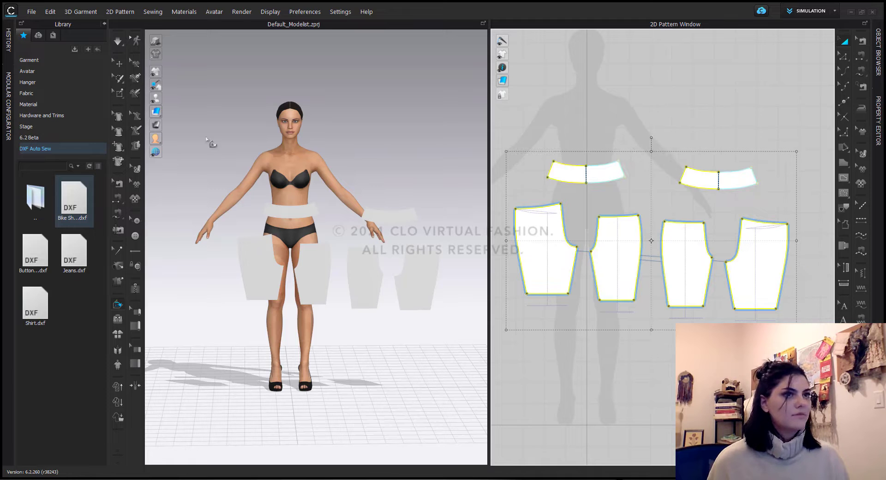
pyautogui.click(119, 64)
pyautogui.click(369, 283)
pyautogui.moveTo(396, 277); pyautogui.dragTo(485, 278)
# Step: Show arrangement points and place the leg panels on the avatar's hips, front and back
pyautogui.click(672, 109)
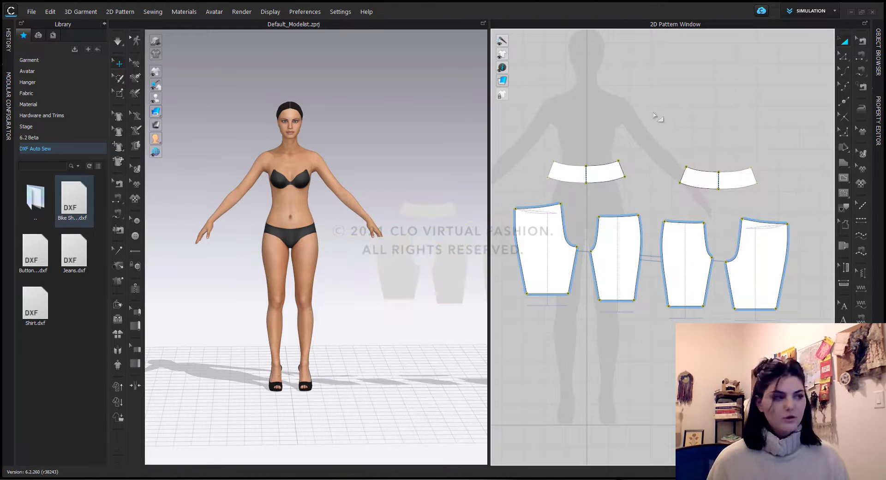
pyautogui.hotkey('shift', 'f')
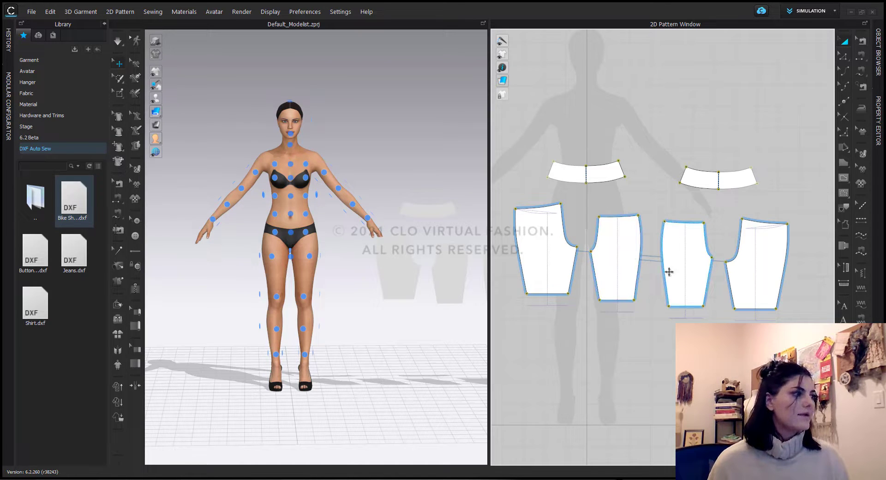
pyautogui.click(688, 254)
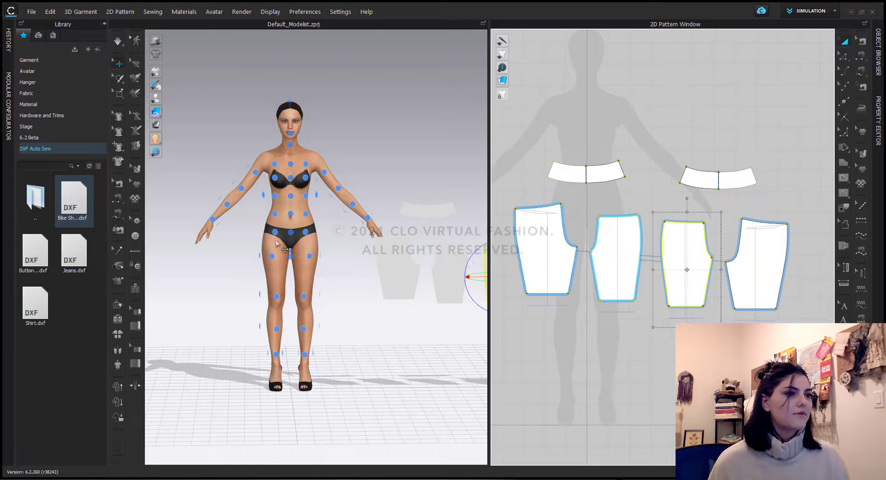
pyautogui.click(273, 263)
pyautogui.click(273, 263)
pyautogui.click(546, 254)
pyautogui.press('8')
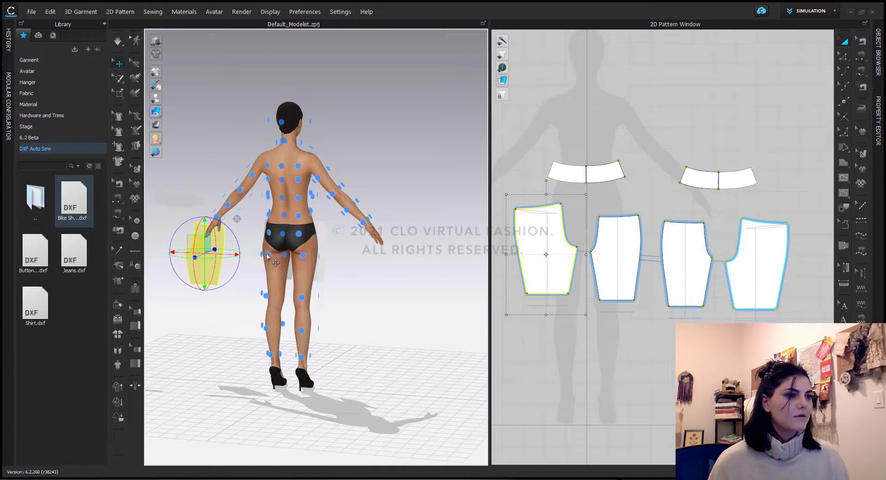
pyautogui.click(268, 255)
pyautogui.click(276, 262)
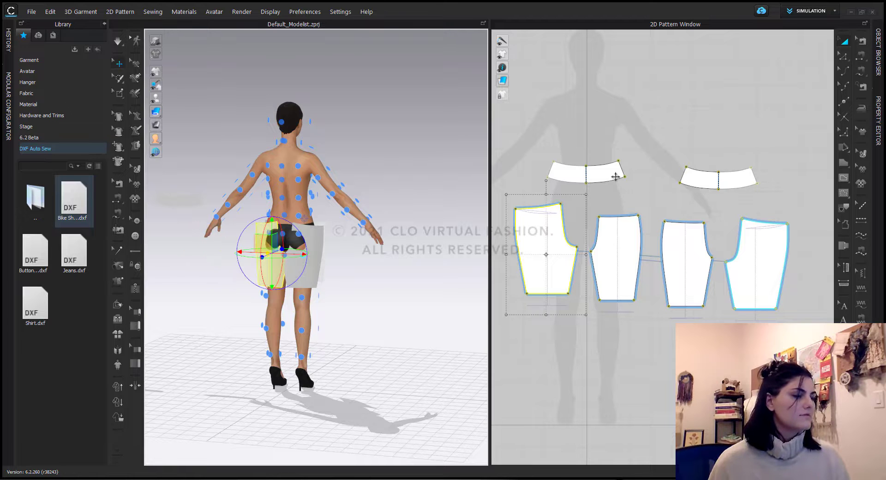
# Step: Place the waistband pieces at the avatar's back and front waist, then hide arrangement points
pyautogui.click(715, 179)
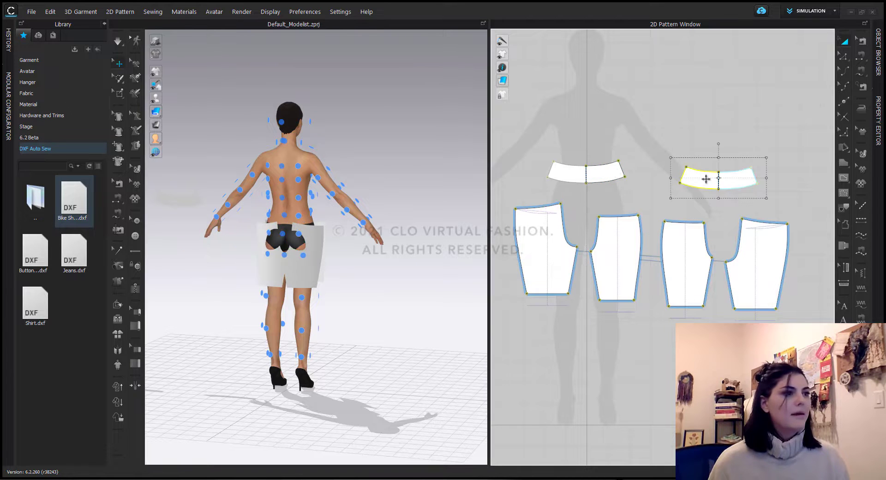
pyautogui.click(286, 215)
pyautogui.click(605, 176)
pyautogui.press('2')
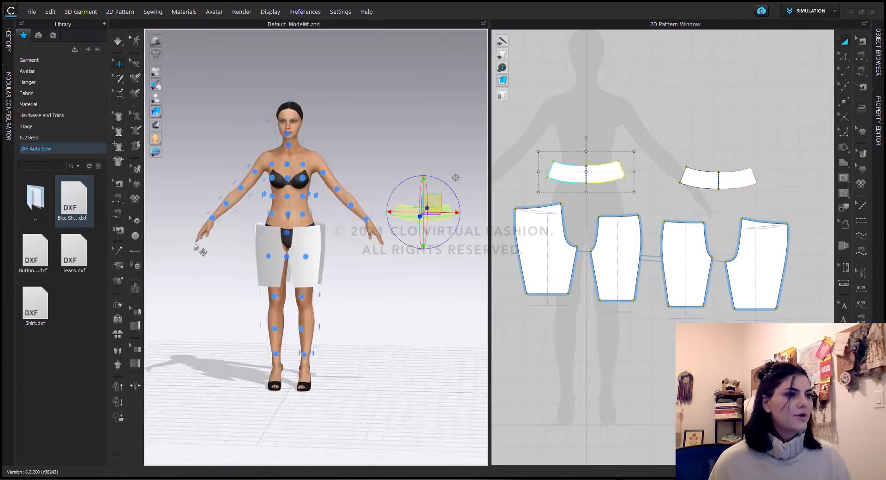
pyautogui.click(288, 217)
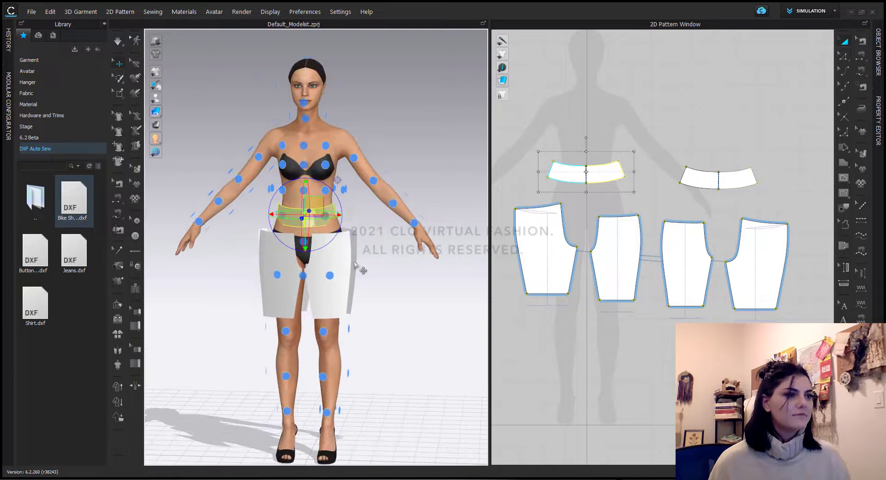
pyautogui.hotkey('shift', 'f')
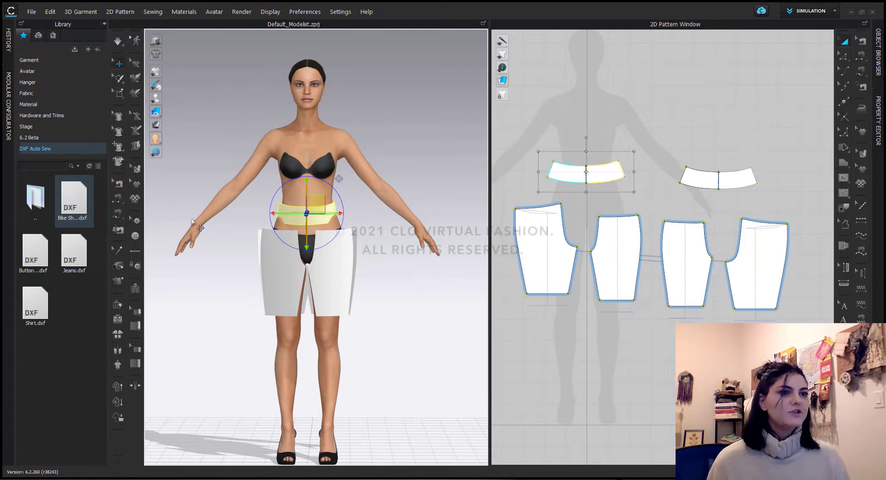
# Step: Auto-sew the shorts with garment type Pants and simulate them onto the avatar
pyautogui.click(119, 230)
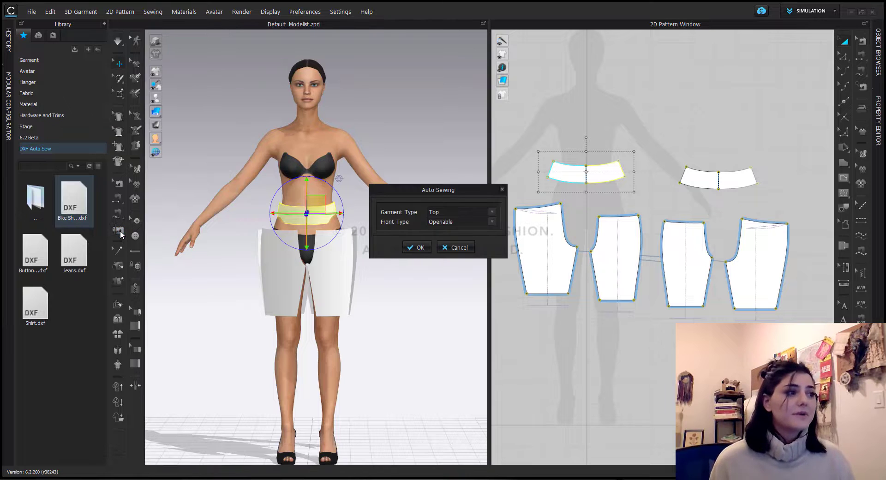
pyautogui.click(493, 213)
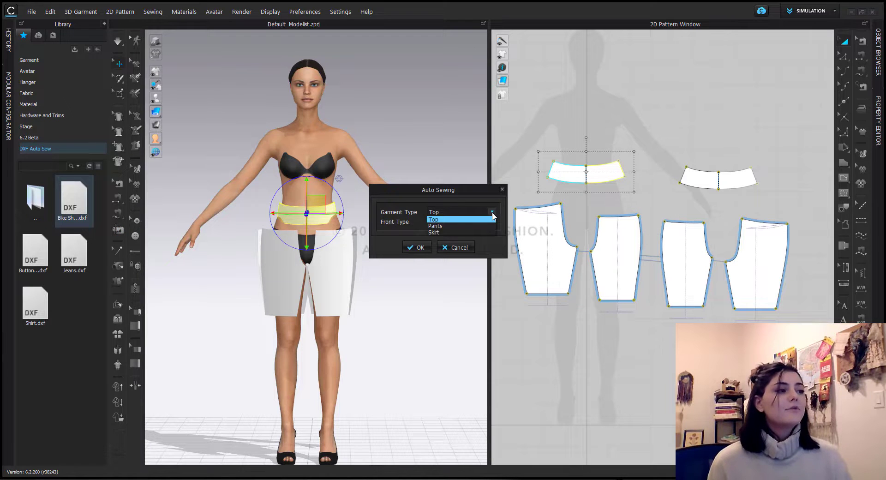
pyautogui.click(458, 226)
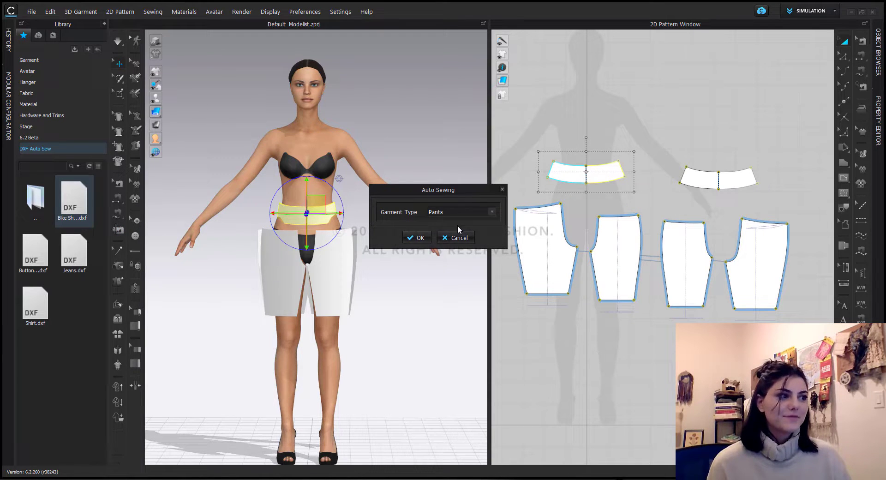
pyautogui.click(421, 239)
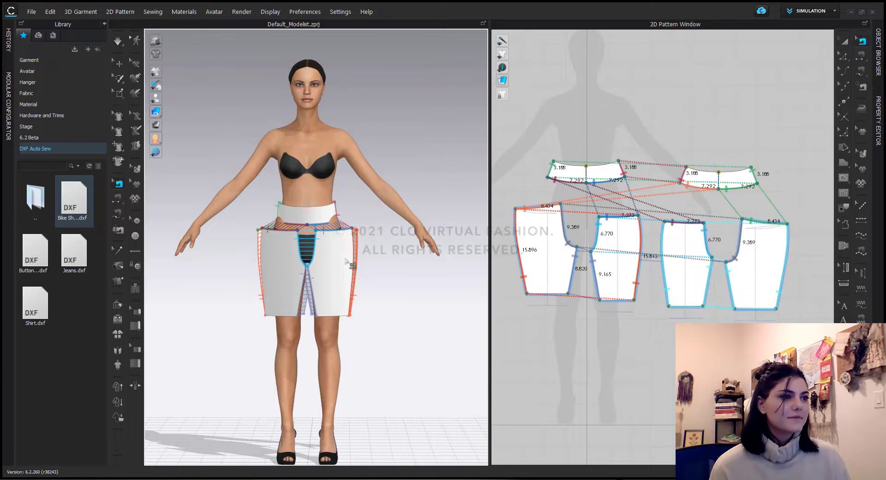
pyautogui.moveTo(346, 260)
pyautogui.mouseDown(button='right')
pyautogui.moveTo(514, 270)
pyautogui.moveTo(332, 257)
pyautogui.mouseUp(button='right')
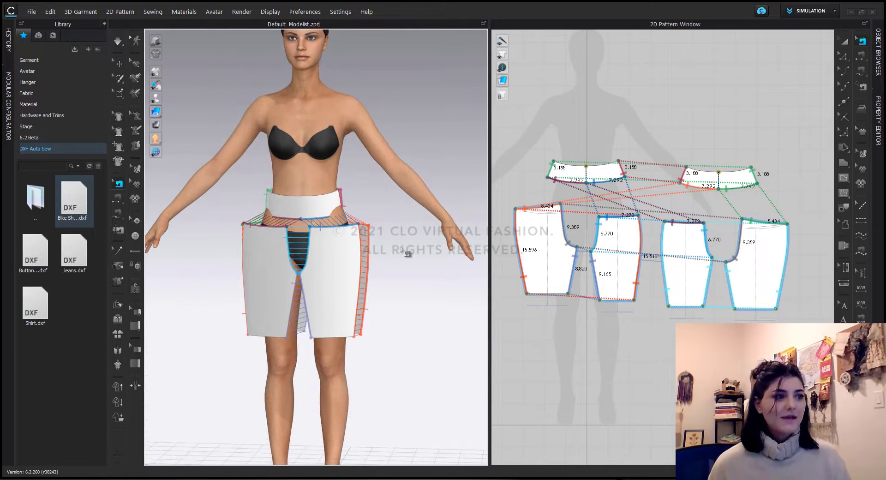
pyautogui.press('space')
# Step: Turn on sewing lines and marquee-select all the shorts pattern pieces
pyautogui.scroll(1, 357, 258)
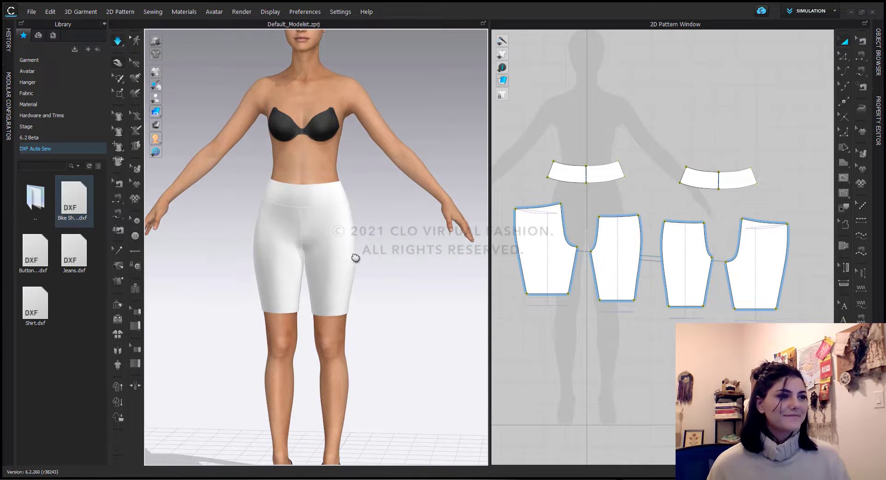
pyautogui.moveTo(356, 257); pyautogui.dragTo(423, 255, button='right')
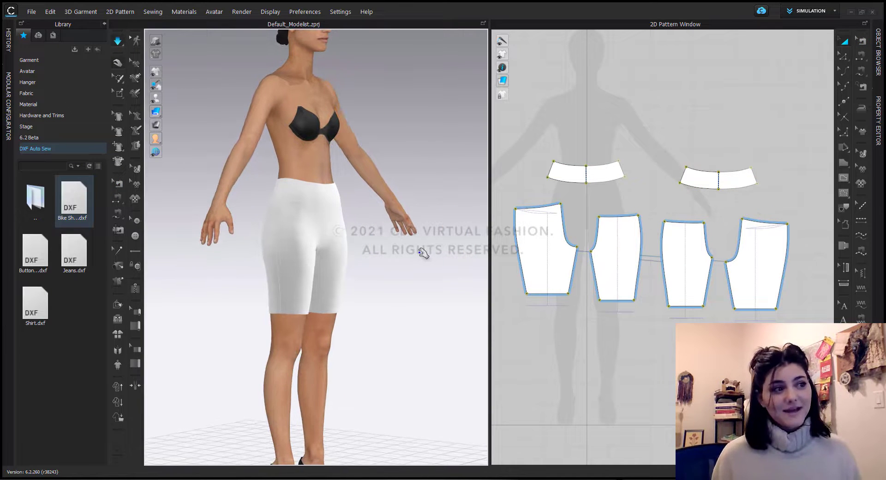
pyautogui.moveTo(405, 250); pyautogui.dragTo(396, 246, button='middle')
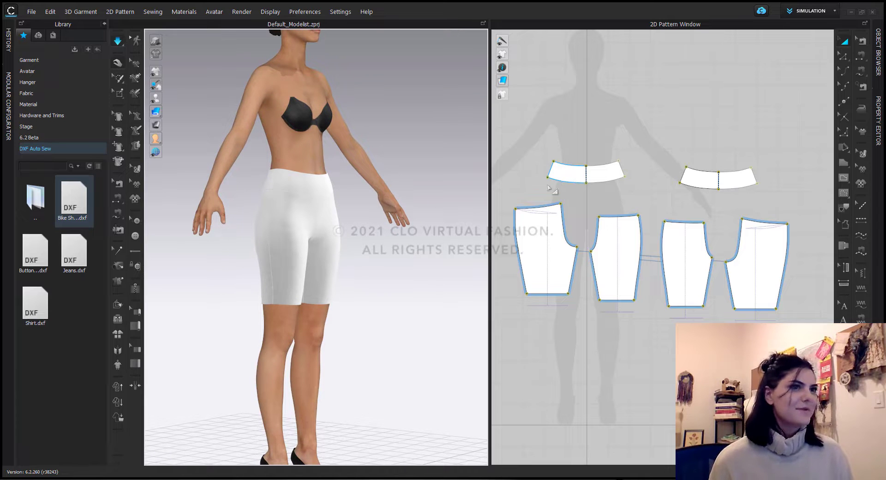
pyautogui.click(118, 42)
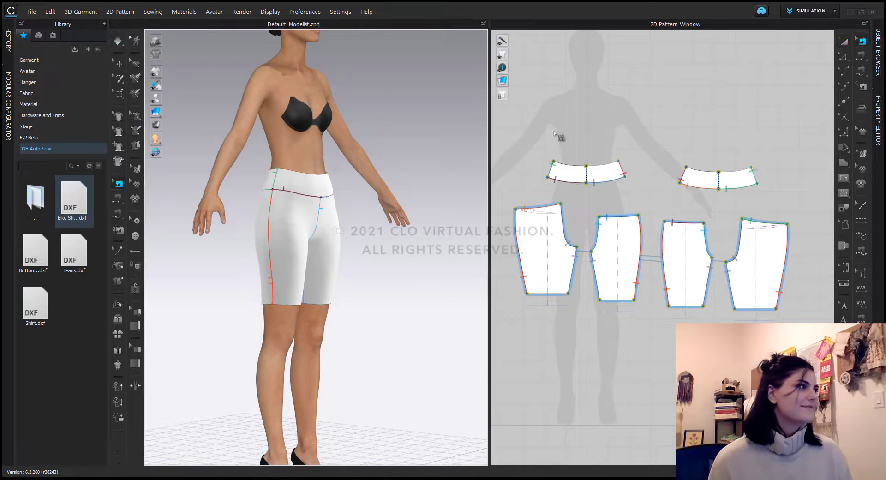
pyautogui.click(846, 43)
pyautogui.scroll(-1, 718, 134)
pyautogui.moveTo(718, 138); pyautogui.dragTo(523, 322)
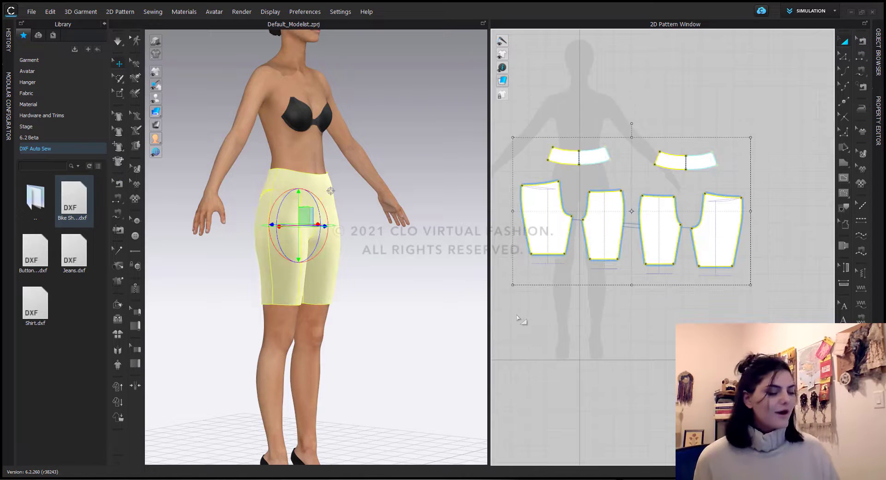
# Step: Delete the bike shorts pieces and add Jeans.dxf to the scene
pyautogui.press('Delete')
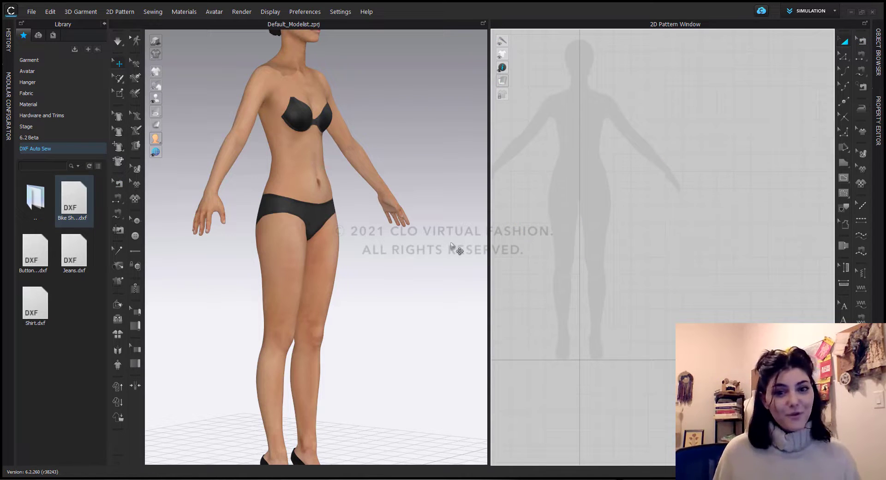
pyautogui.click(83, 249)
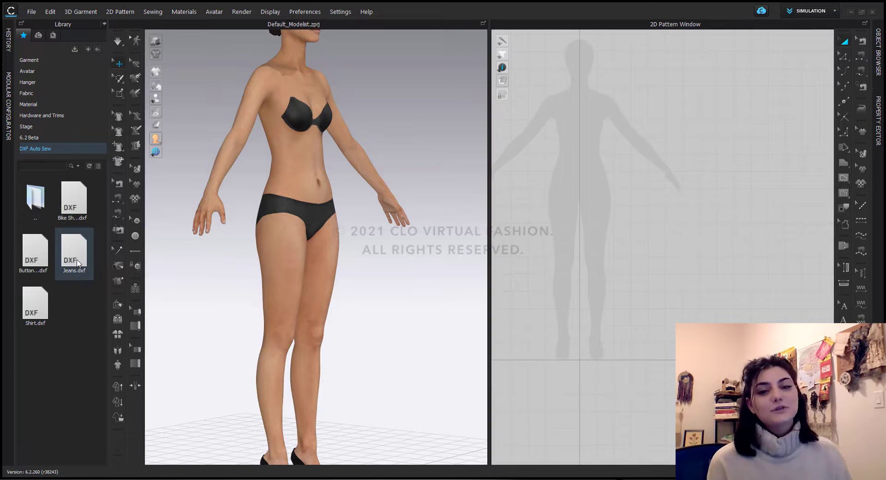
pyautogui.rightClick(78, 254)
pyautogui.click(104, 255)
pyautogui.click(471, 342)
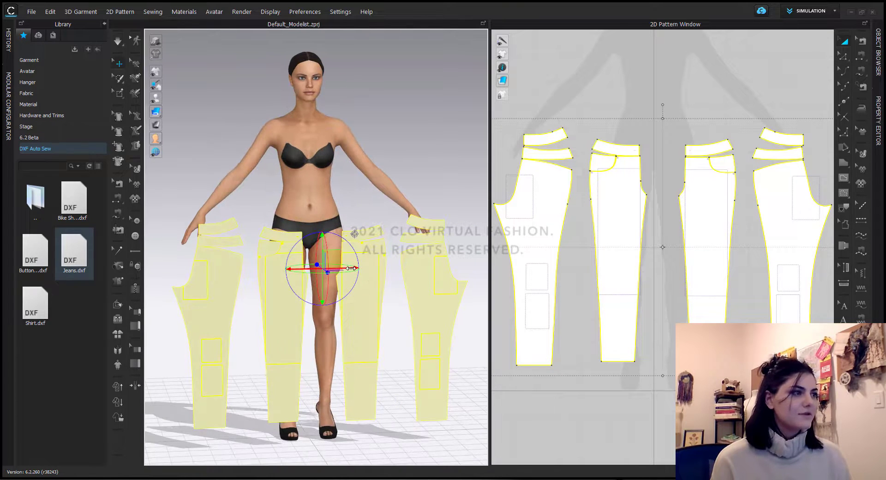
# Step: Link the jeans pieces as symmetric pairs with sewing
pyautogui.rightClick(610, 196)
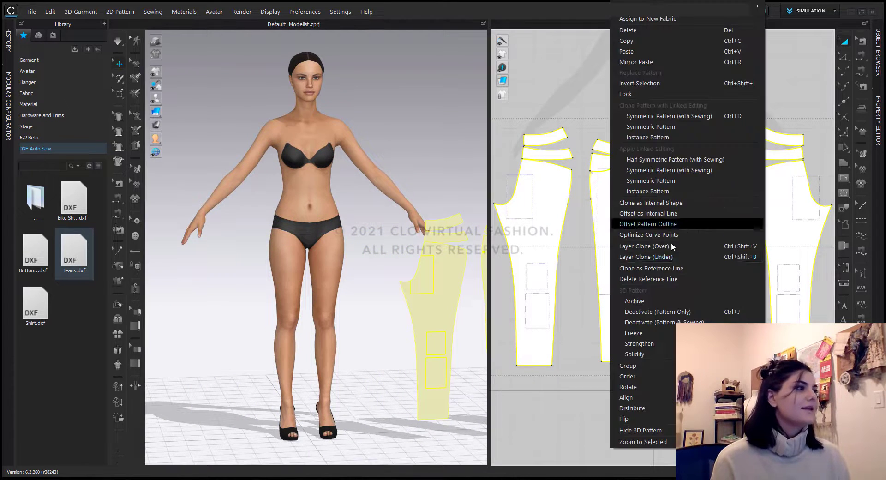
pyautogui.click(688, 171)
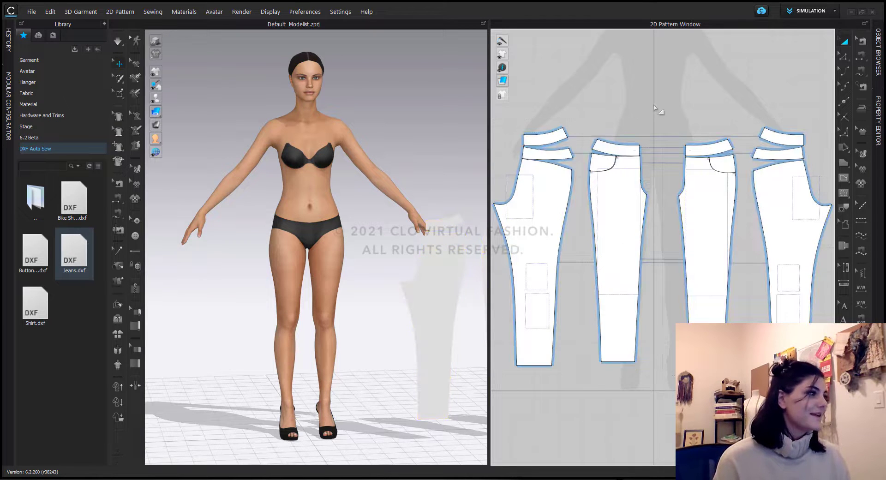
pyautogui.moveTo(660, 116); pyautogui.dragTo(664, 96, button='middle')
pyautogui.scroll(-2, 637, 111)
# Step: Place the trouser leg and pocket pieces onto the avatar's hip points
pyautogui.click(599, 116)
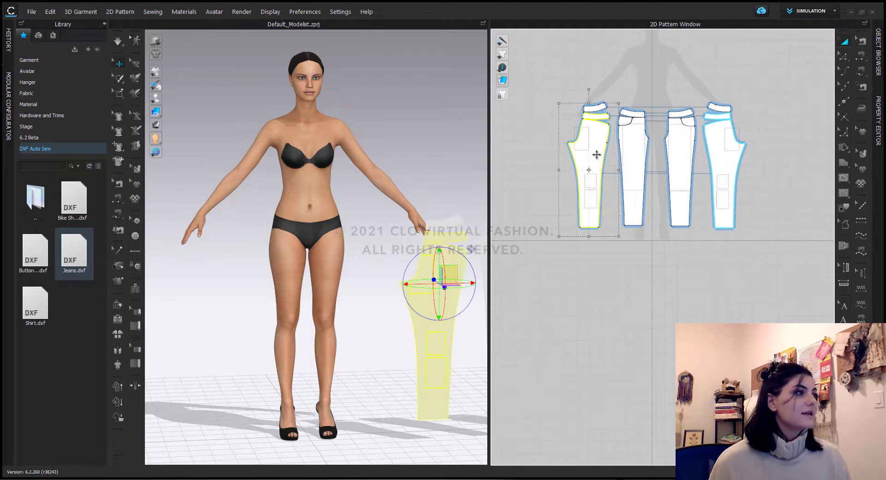
pyautogui.moveTo(352, 240); pyautogui.dragTo(269, 238, button='right')
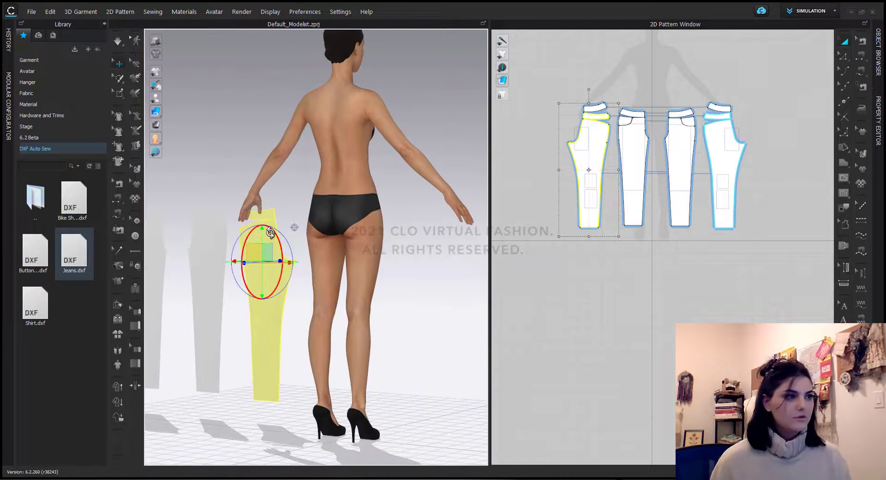
pyautogui.moveTo(270, 238); pyautogui.dragTo(360, 242)
pyautogui.press('2')
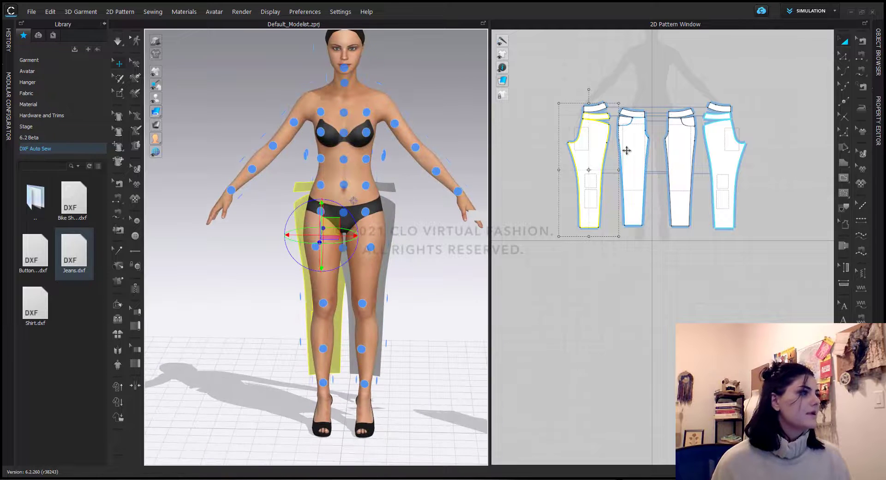
pyautogui.click(627, 150)
pyautogui.scroll(3, 602, 163)
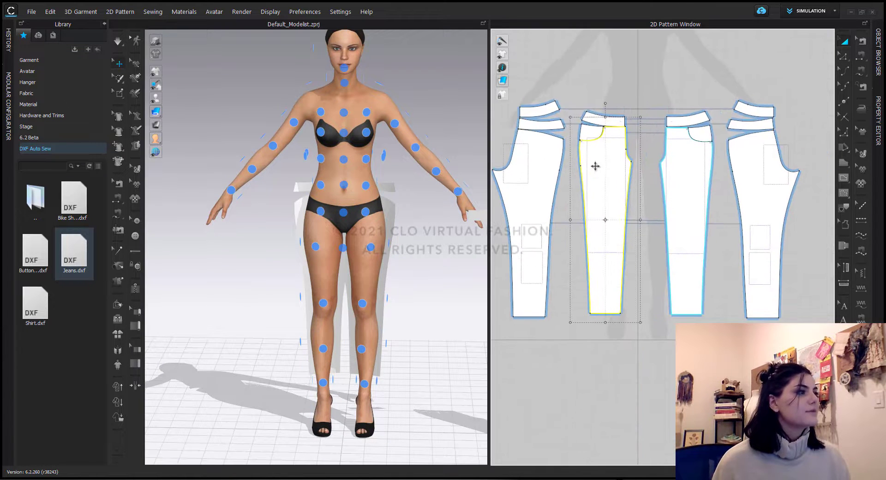
pyautogui.keyDown('shift'); pyautogui.click(590, 136); pyautogui.keyUp('shift')
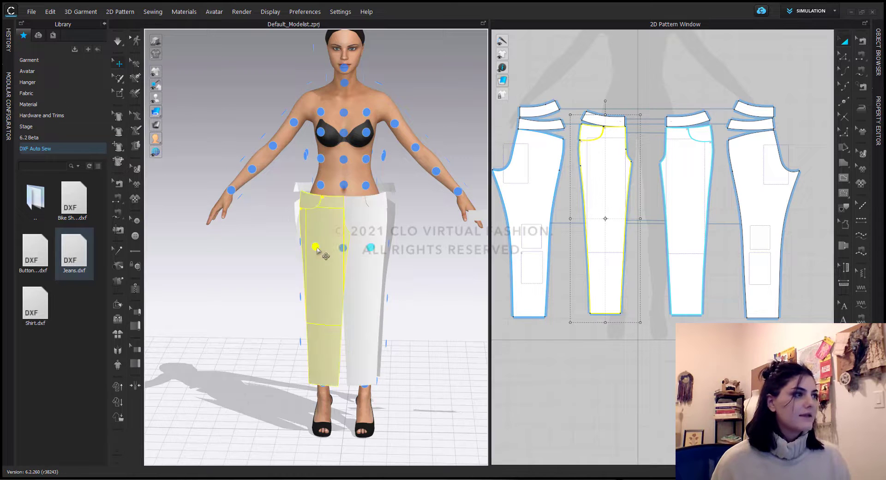
# Step: Place the waistband pieces at the back waist and hide the arrangement points
pyautogui.click(599, 119)
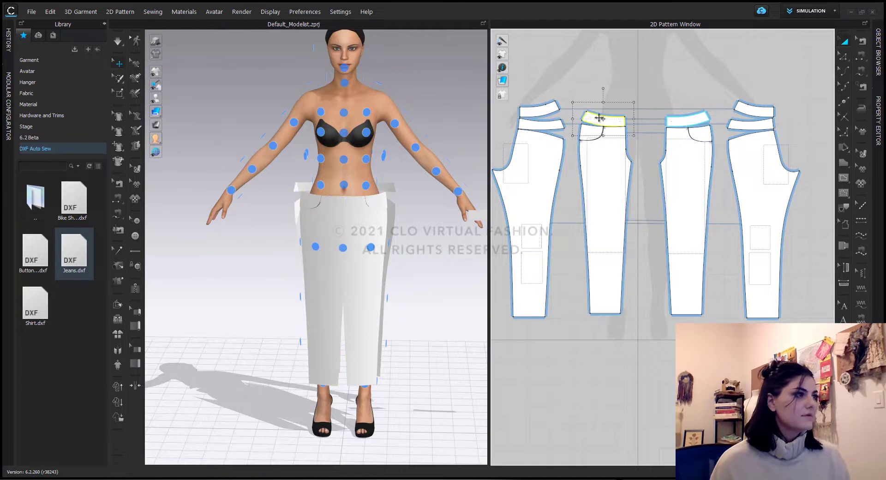
pyautogui.click(329, 186)
pyautogui.moveTo(471, 197); pyautogui.dragTo(525, 206, button='right')
pyautogui.click(357, 186)
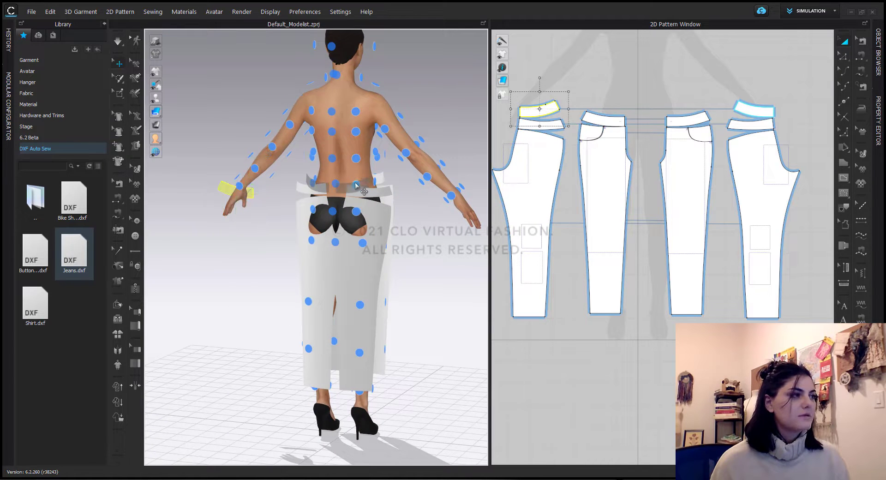
pyautogui.click(357, 186)
pyautogui.moveTo(357, 186); pyautogui.dragTo(288, 246, button='right')
pyautogui.scroll(5, 314, 259)
pyautogui.hotkey('shift', 'f')
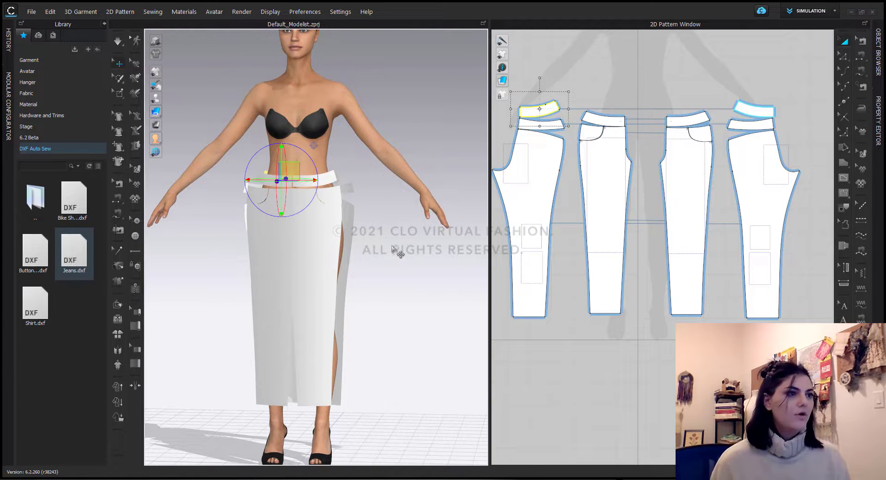
# Step: Auto-sew the jeans pieces as Pants and check a seam's length on the left leg
pyautogui.scroll(-2, 397, 261)
pyautogui.moveTo(393, 253); pyautogui.dragTo(380, 256, button='right')
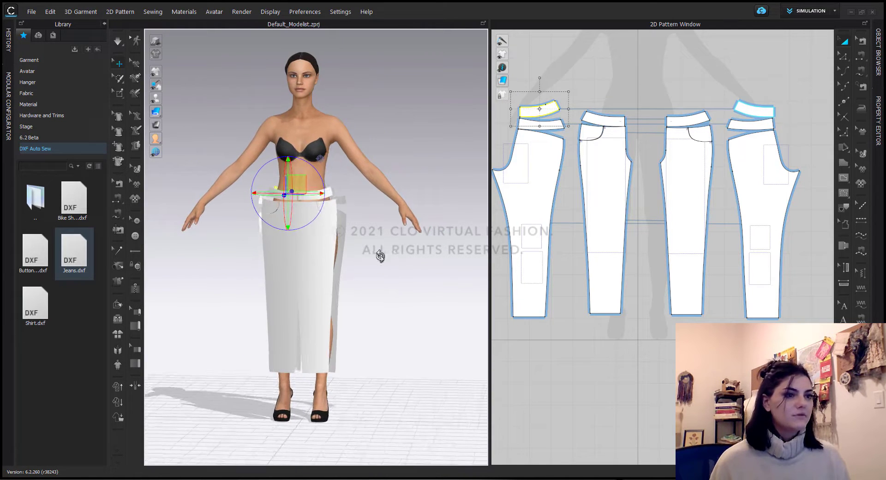
pyautogui.click(120, 230)
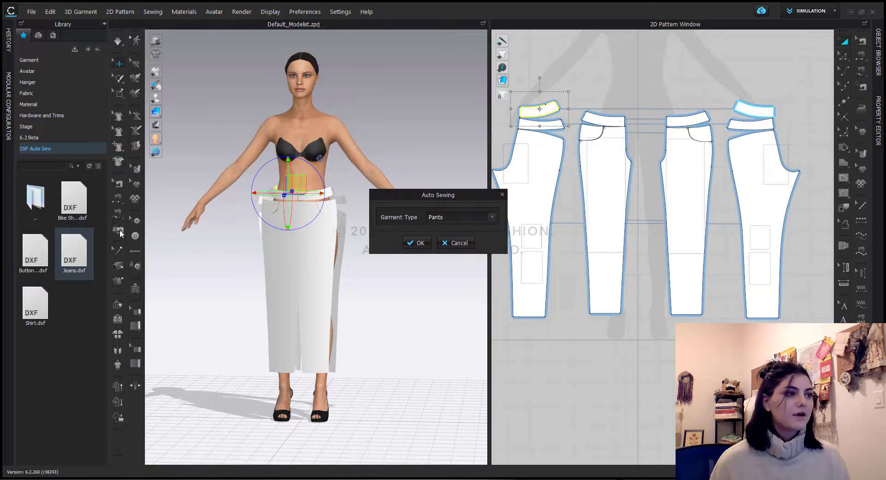
pyautogui.click(421, 244)
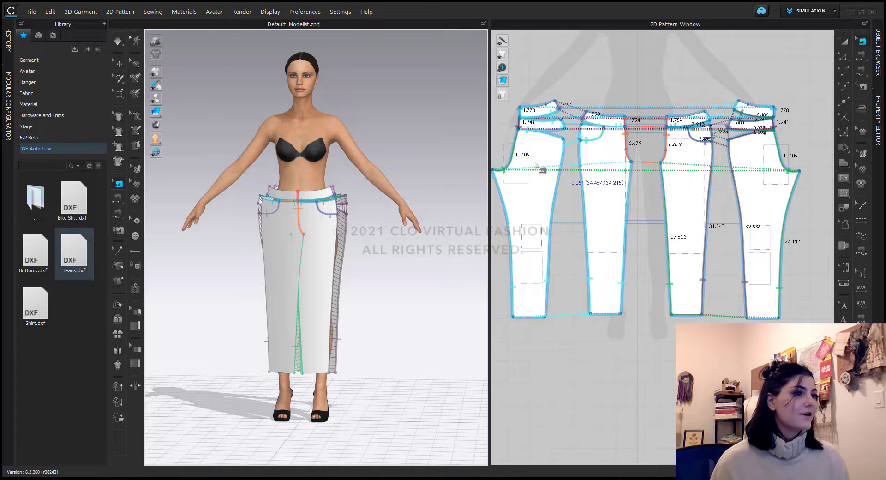
pyautogui.moveTo(382, 257); pyautogui.dragTo(324, 254, button='right')
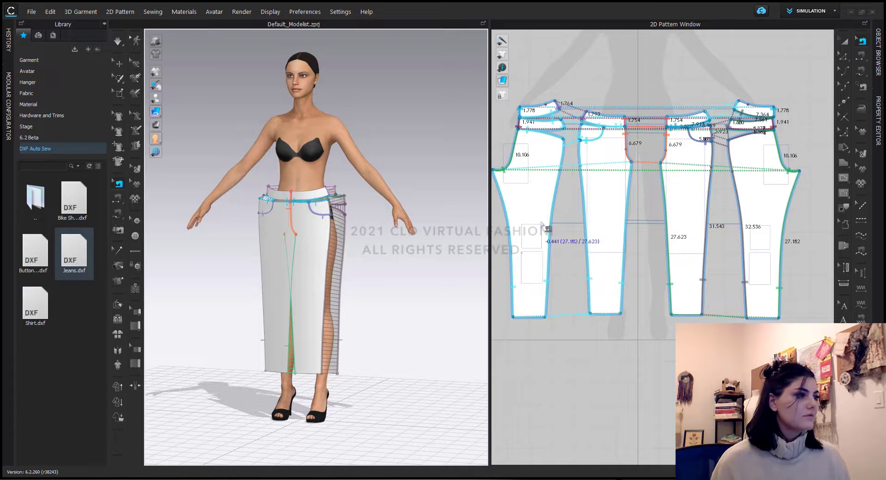
pyautogui.click(560, 223)
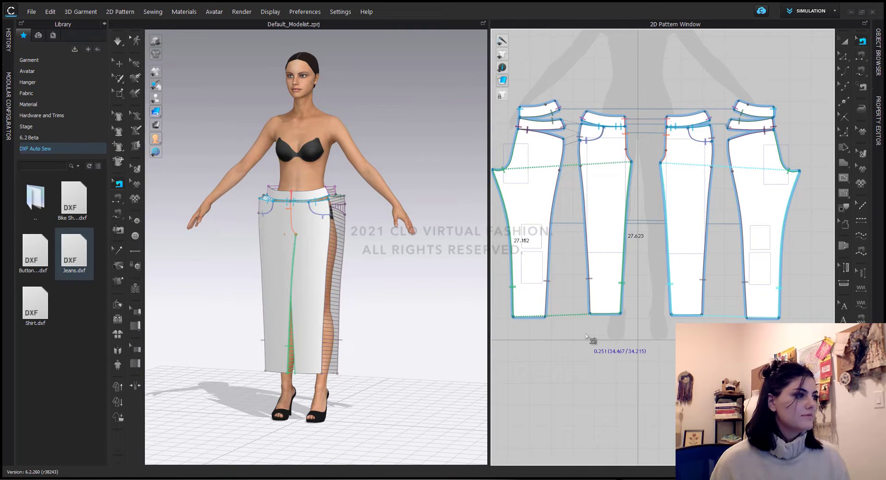
# Step: Simulate the jeans, view them from the side, and turn on sewing lines
pyautogui.press('space')
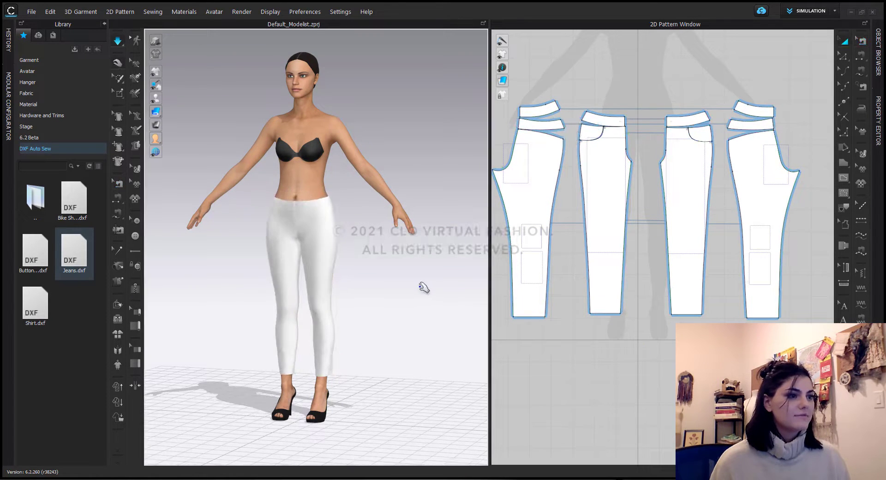
pyautogui.moveTo(362, 259); pyautogui.dragTo(376, 352, button='right')
pyautogui.scroll(4, 380, 224)
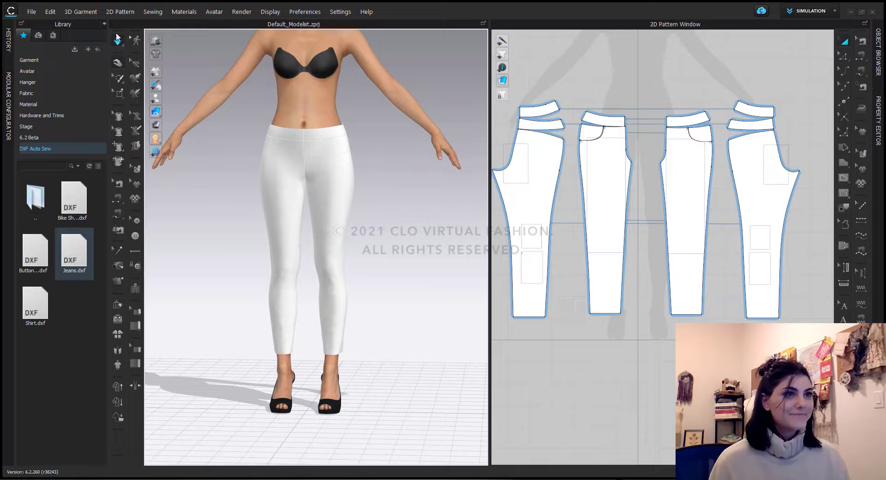
pyautogui.click(118, 183)
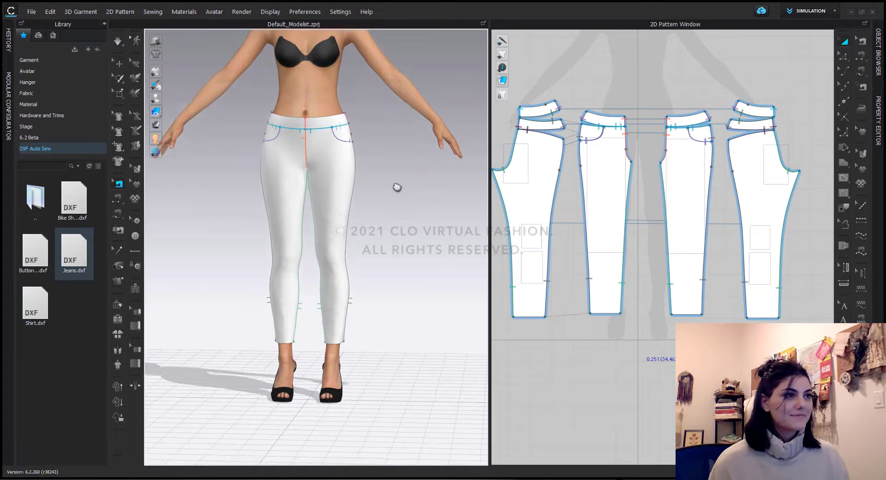